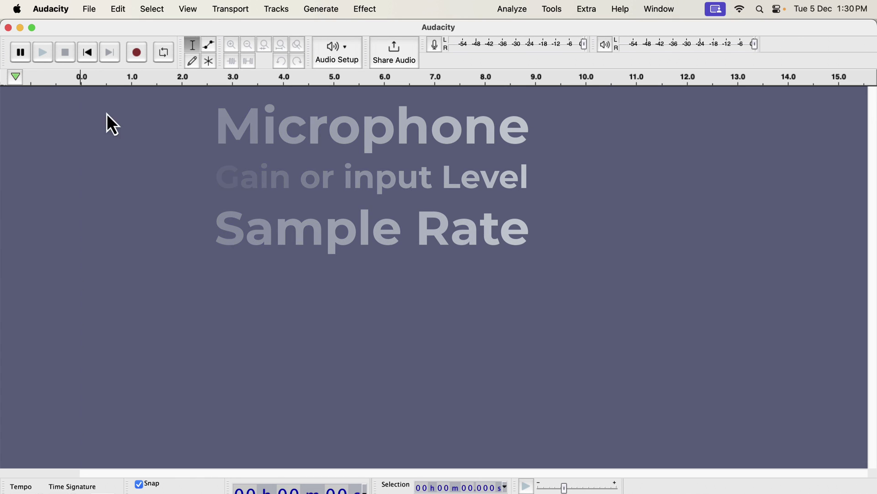
Review the Recording Device list under Audio Setup, currently set to MacBook Pro Microphone
{"action": "left_click", "coordinate": [342, 59]}
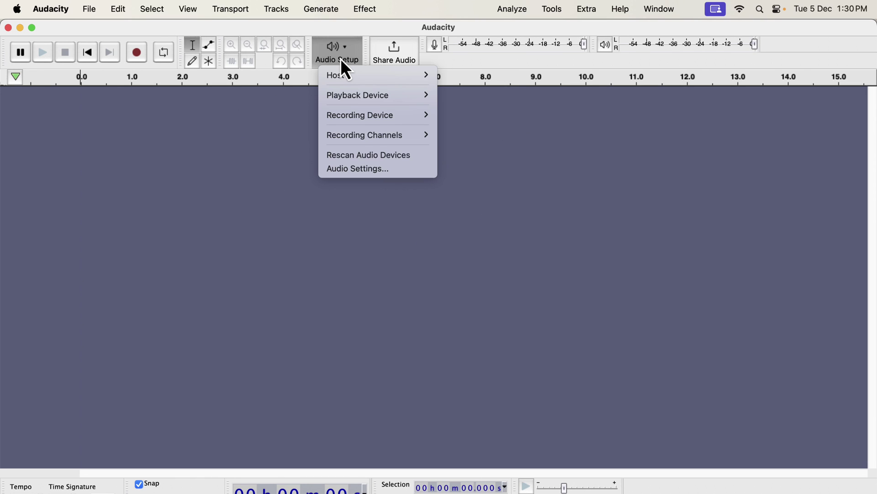
{"action": "mouse_move", "coordinate": [341, 118]}
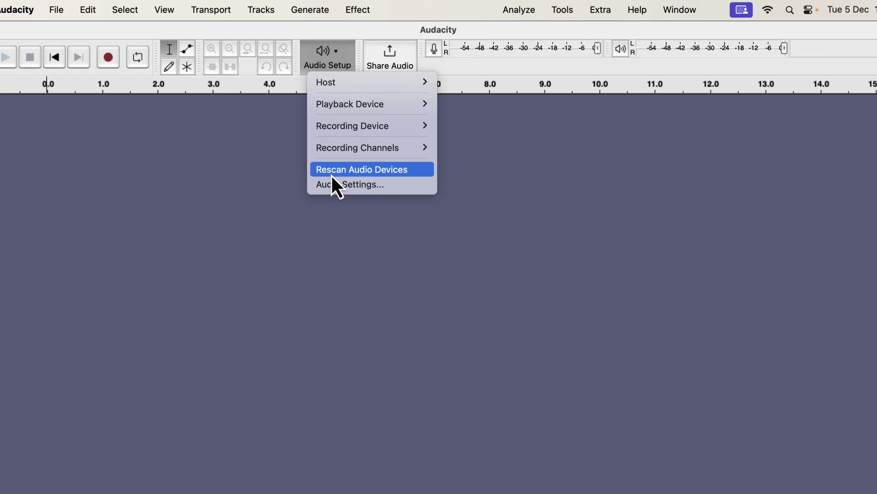
Rescan audio devices, switch recording to Scarlett 2i2 USB, and confirm 1 (Mono) recording channel
{"action": "left_click", "coordinate": [413, 171]}
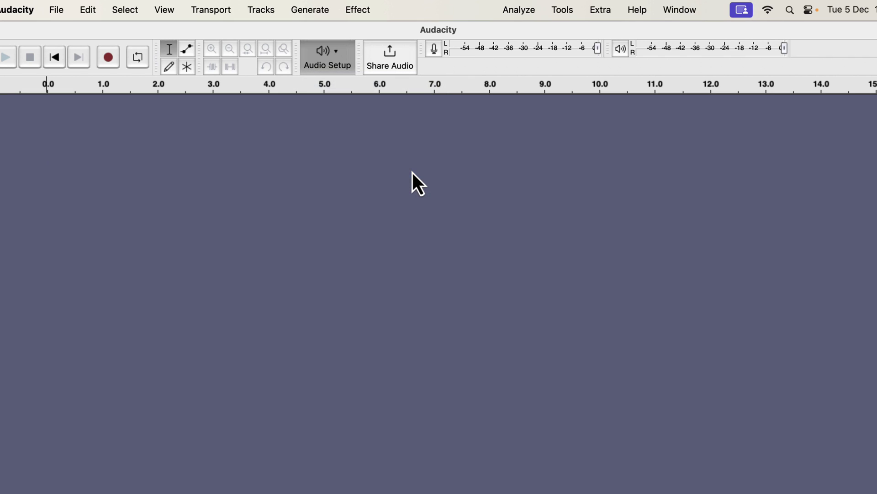
{"action": "left_click", "coordinate": [339, 65]}
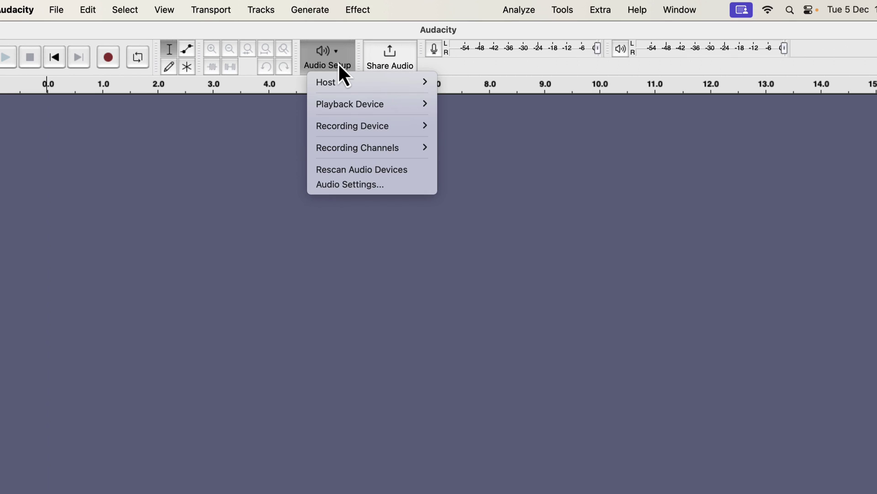
{"action": "mouse_move", "coordinate": [339, 131]}
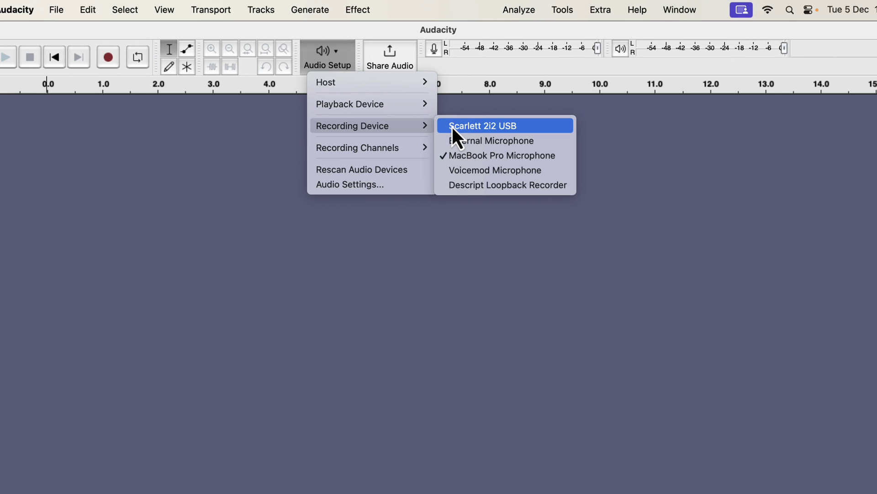
{"action": "left_click", "coordinate": [529, 125]}
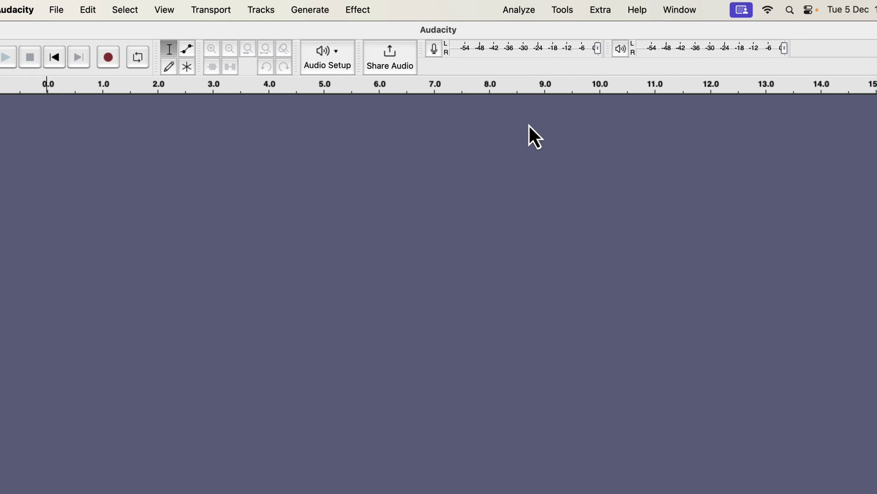
{"action": "left_click", "coordinate": [326, 64]}
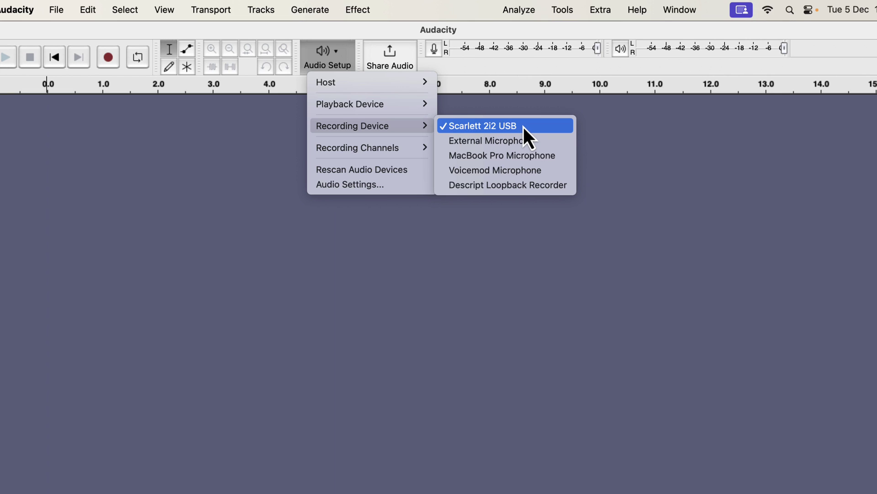
{"action": "mouse_move", "coordinate": [409, 146]}
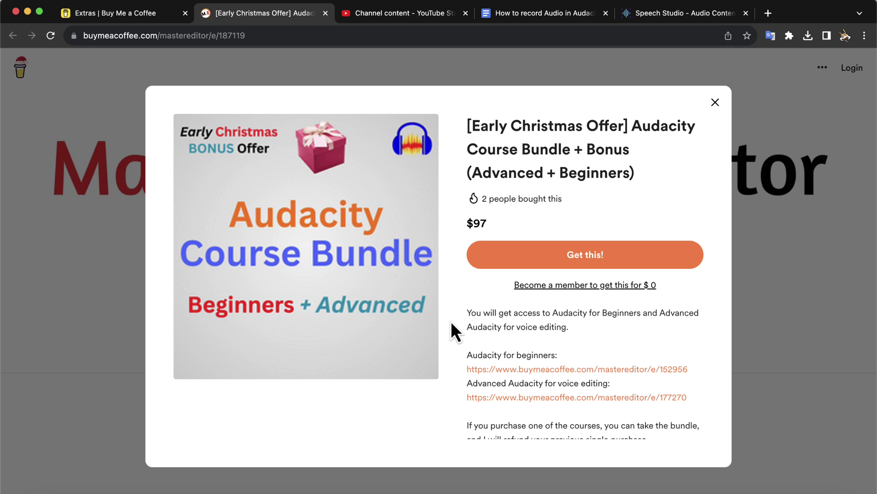
Highlight 'Advanced + Beginners' in the bundle title and scroll down to the bonus details
{"action": "left_click_drag", "start_coordinate": [471, 170], "coordinate": [624, 175]}
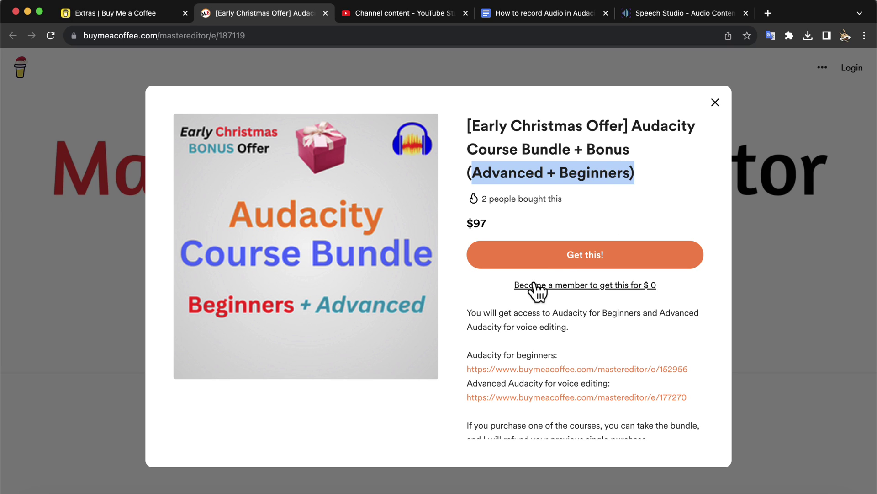
{"action": "scroll", "coordinate": [480, 347], "scroll_direction": "down", "scroll_amount": 1}
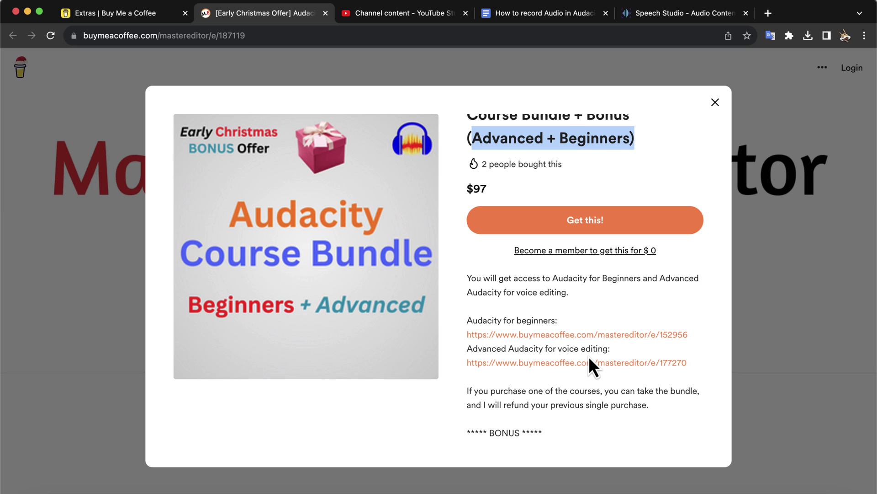
{"action": "scroll", "coordinate": [589, 359], "scroll_direction": "down", "scroll_amount": 3}
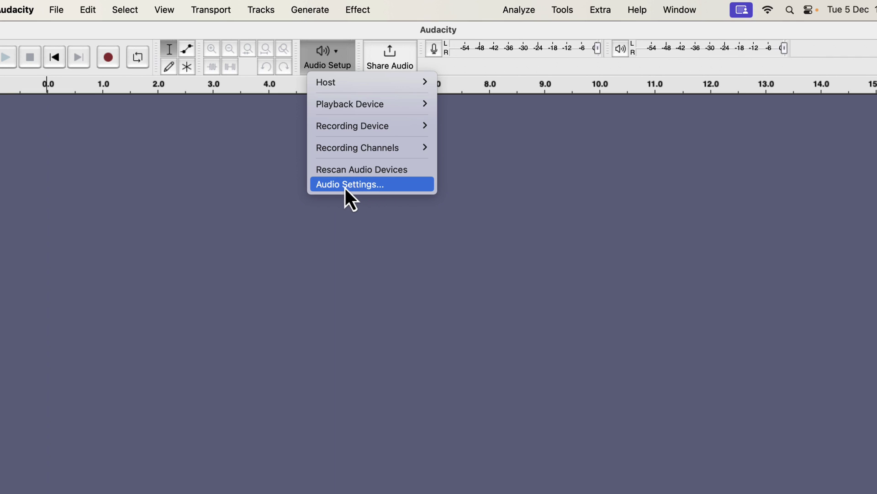
In Audio Settings, keep Scarlett 2i2 USB on 1 (Mono) channel and review the 44100 Hz sample rates
{"action": "left_click", "coordinate": [393, 186]}
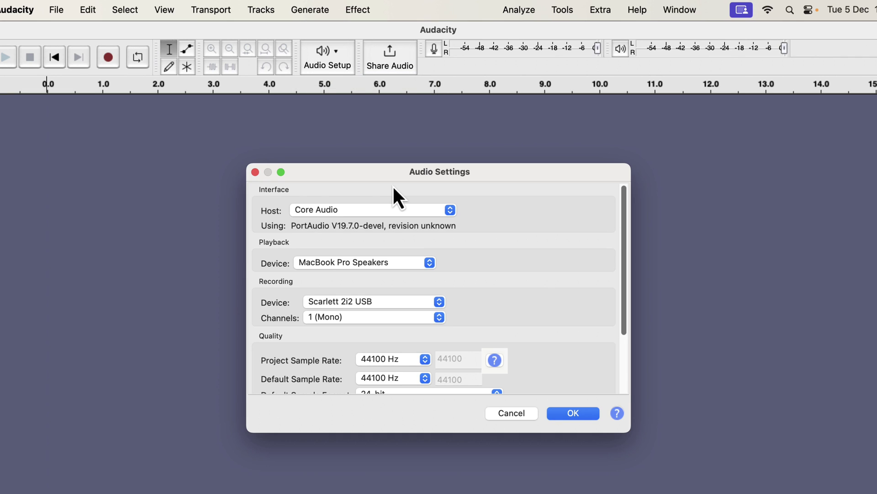
{"action": "scroll", "coordinate": [414, 292], "scroll_direction": "down", "scroll_amount": 2}
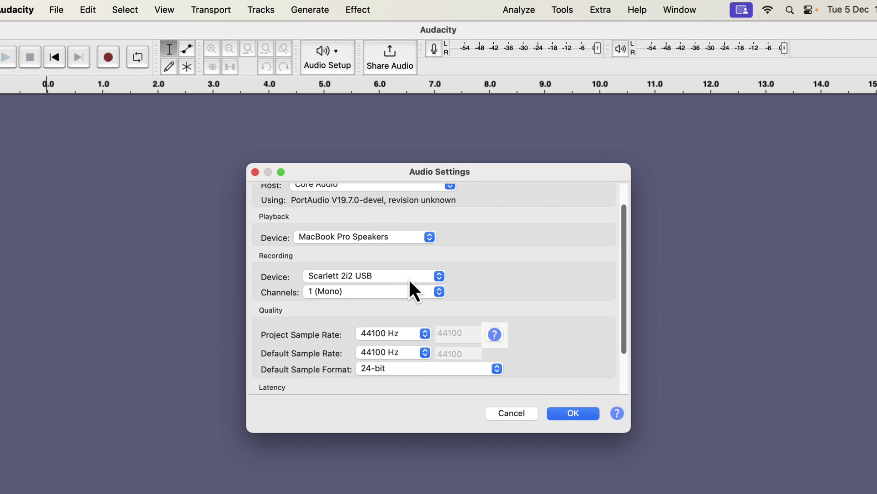
{"action": "left_click", "coordinate": [408, 278]}
{"action": "left_click", "coordinate": [427, 264]}
{"action": "left_click", "coordinate": [406, 292]}
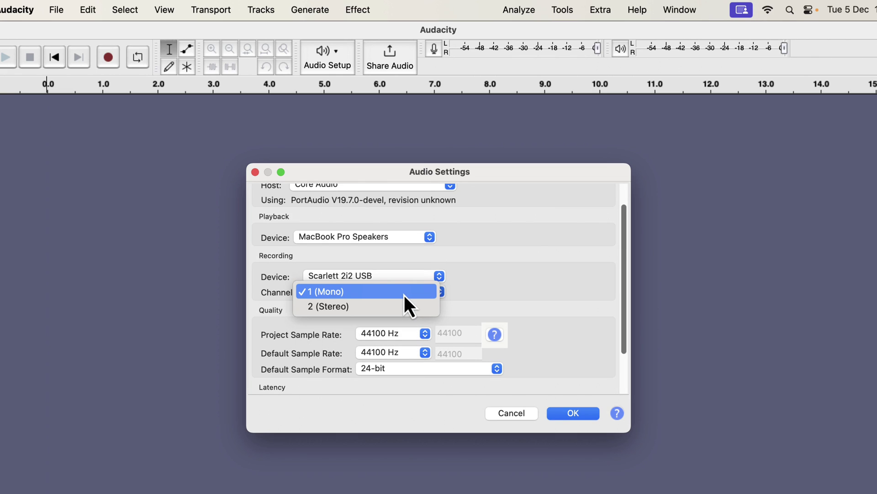
{"action": "left_click", "coordinate": [464, 295]}
{"action": "scroll", "coordinate": [464, 294], "scroll_direction": "down", "scroll_amount": 2}
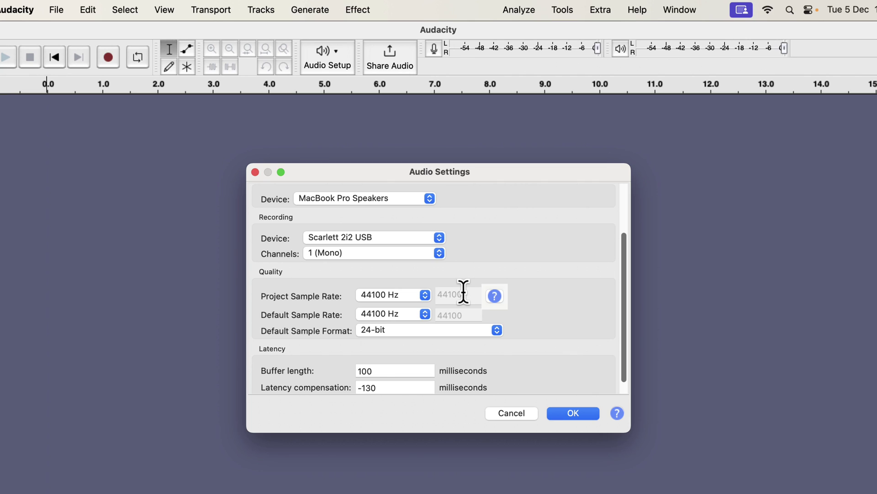
{"action": "left_click", "coordinate": [401, 299]}
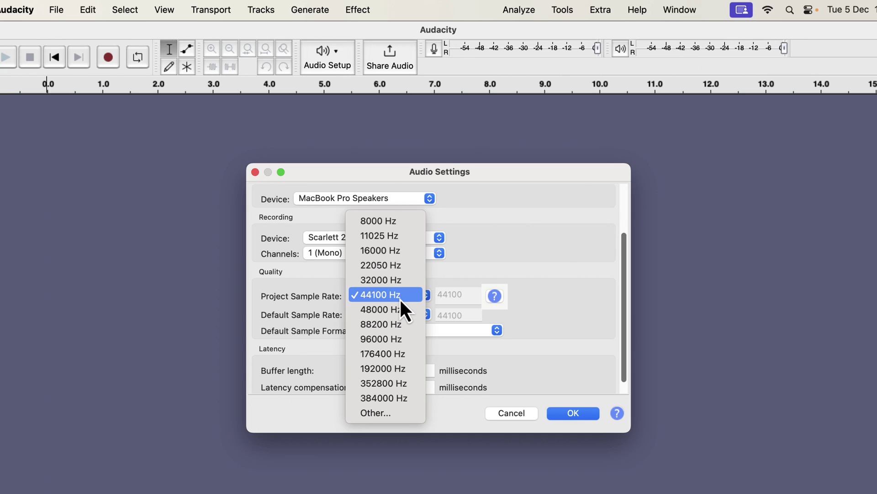
{"action": "left_click", "coordinate": [400, 298]}
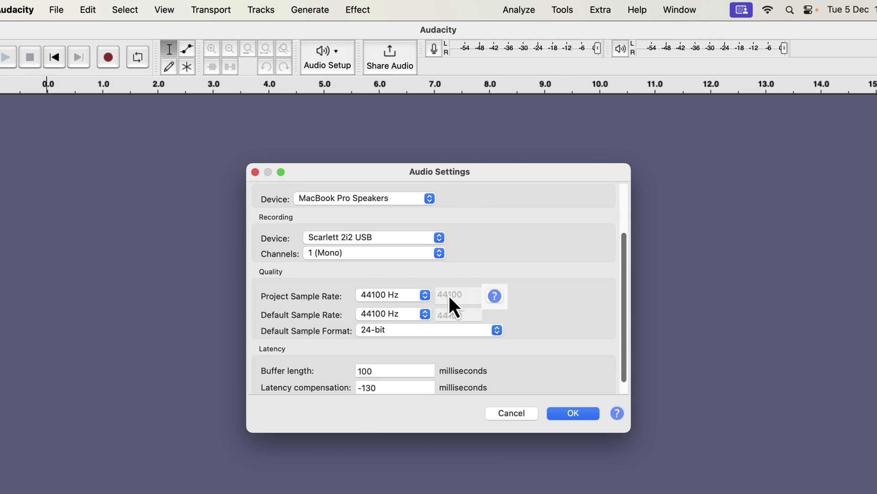
Change the default sample format to 32-bit float and apply the audio settings
{"action": "left_click", "coordinate": [424, 335]}
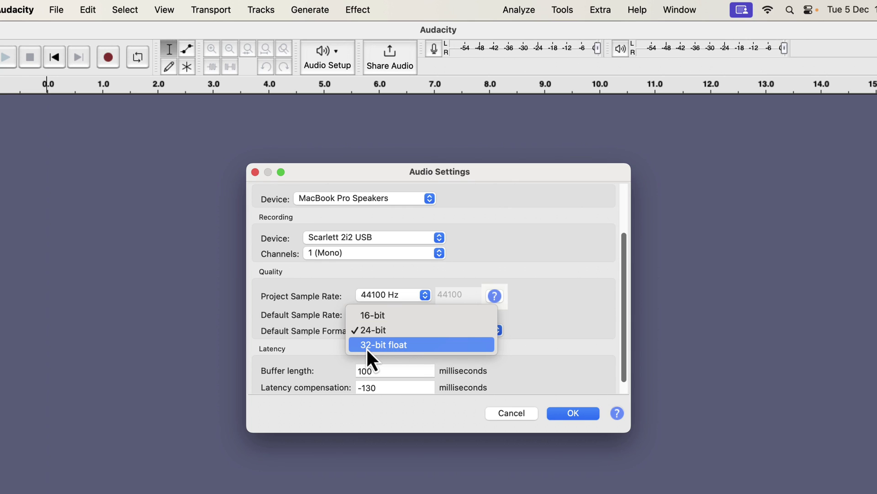
{"action": "left_click", "coordinate": [418, 346]}
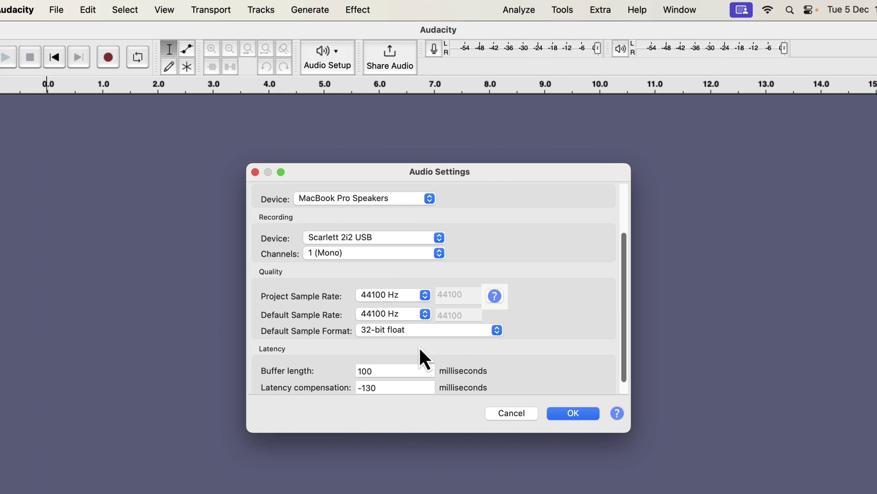
{"action": "left_click", "coordinate": [566, 414]}
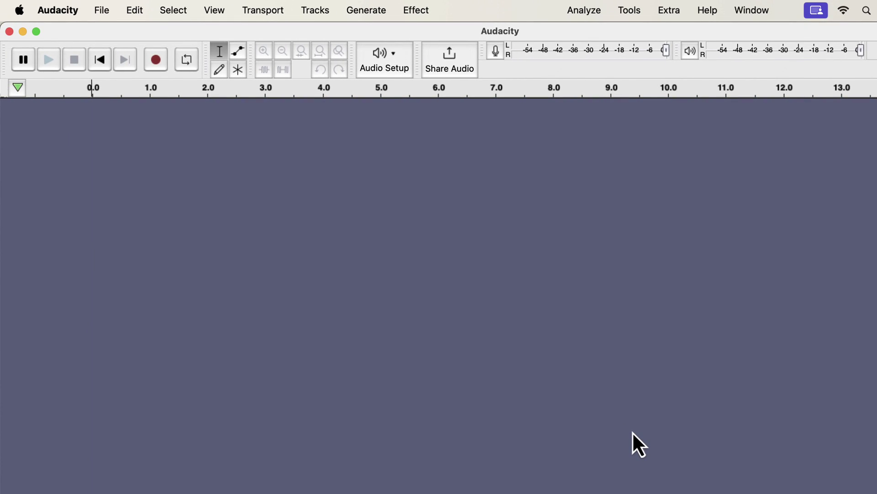
Show the Device Toolbar from View > Toolbars
{"action": "left_click", "coordinate": [214, 10]}
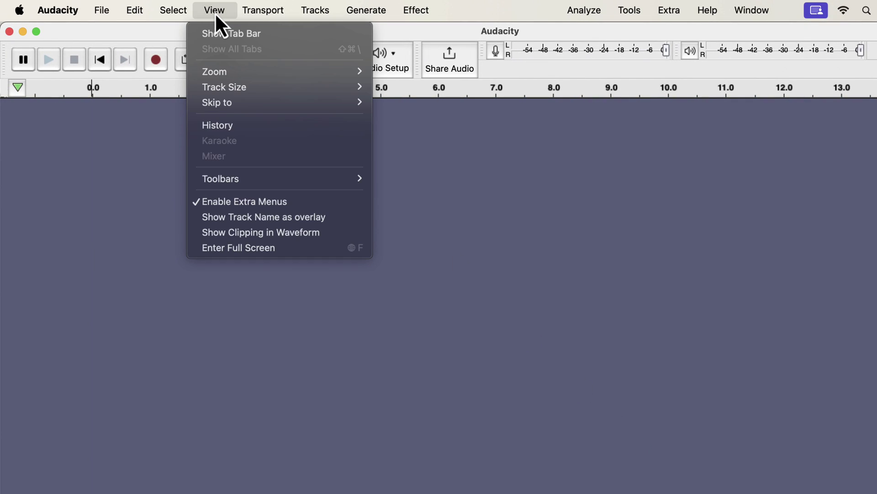
{"action": "mouse_move", "coordinate": [222, 176]}
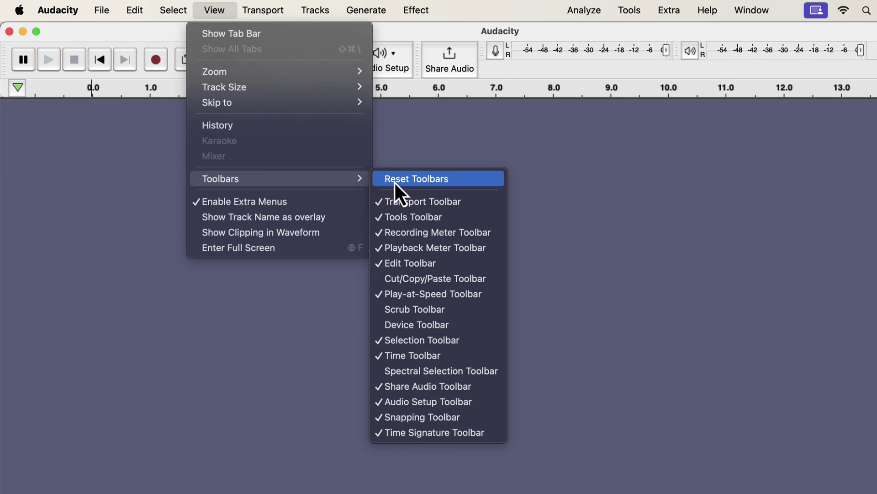
{"action": "left_click", "coordinate": [460, 324]}
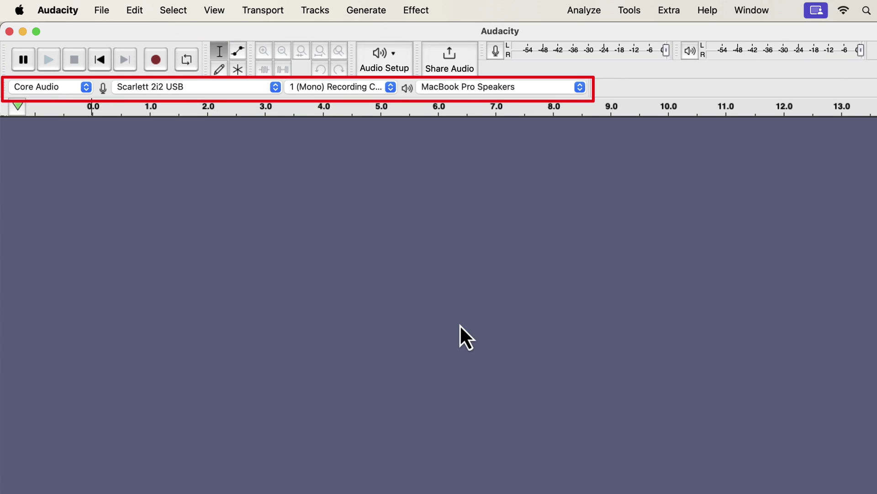
Confirm Scarlett 2i2 USB input and 1 (Mono) channel on the Device Toolbar, then review playback devices
{"action": "left_click", "coordinate": [237, 92]}
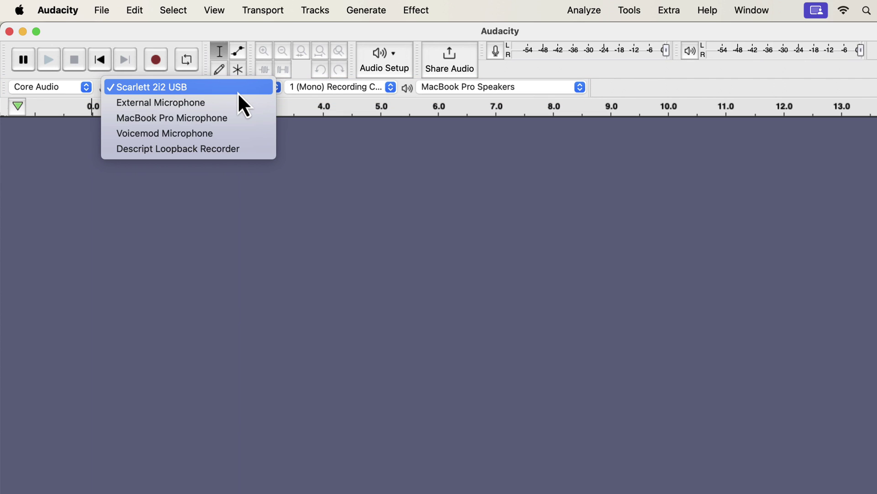
{"action": "left_click", "coordinate": [301, 91]}
{"action": "left_click", "coordinate": [301, 92]}
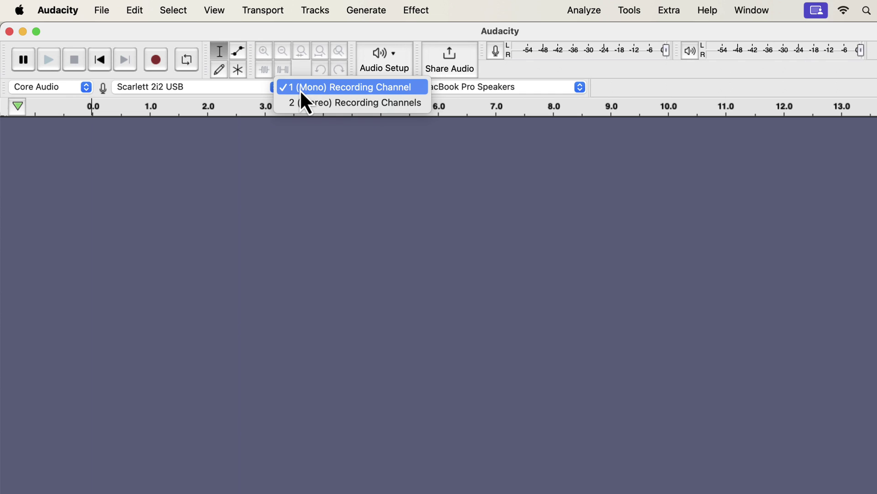
{"action": "left_click", "coordinate": [446, 89]}
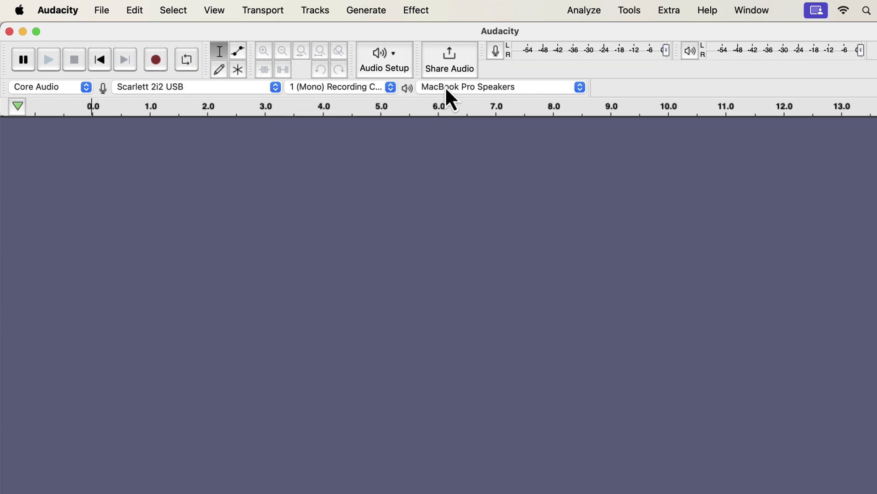
{"action": "left_click", "coordinate": [451, 88]}
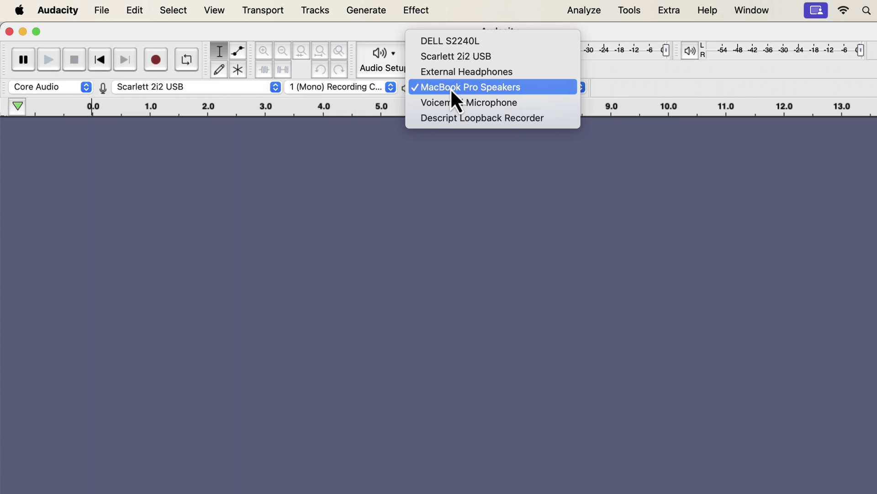
Keep MacBook Pro Speakers and turn on audible input monitoring in Transport Options
{"action": "left_click", "coordinate": [451, 90]}
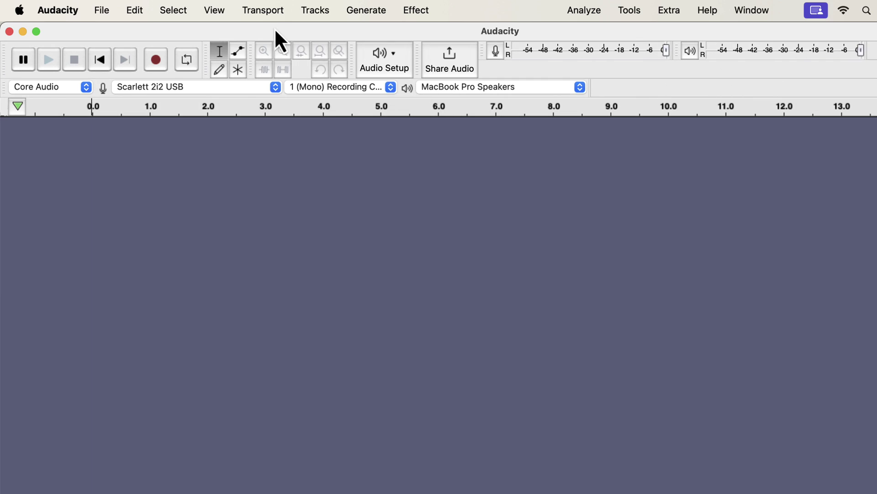
{"action": "left_click", "coordinate": [265, 11]}
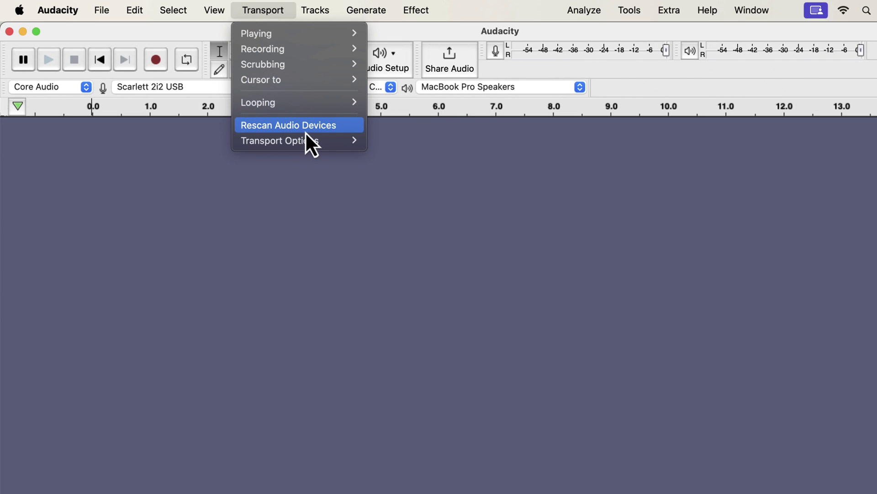
{"action": "mouse_move", "coordinate": [336, 144]}
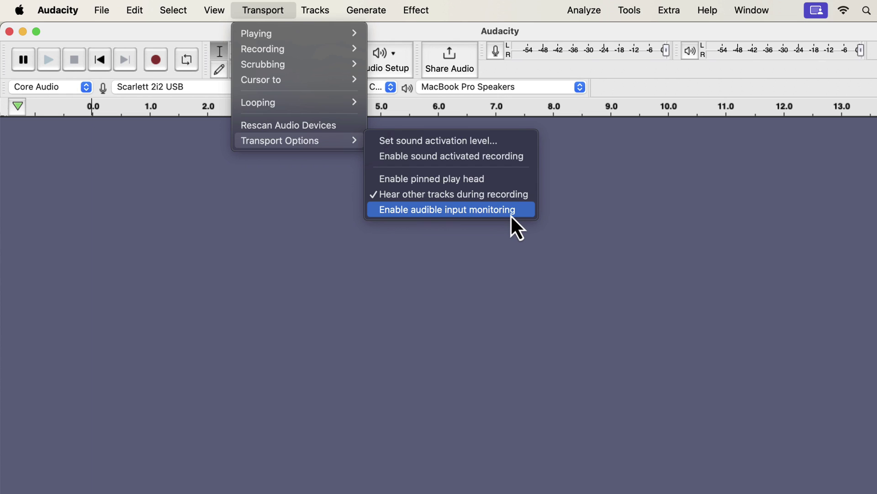
{"action": "left_click", "coordinate": [469, 212]}
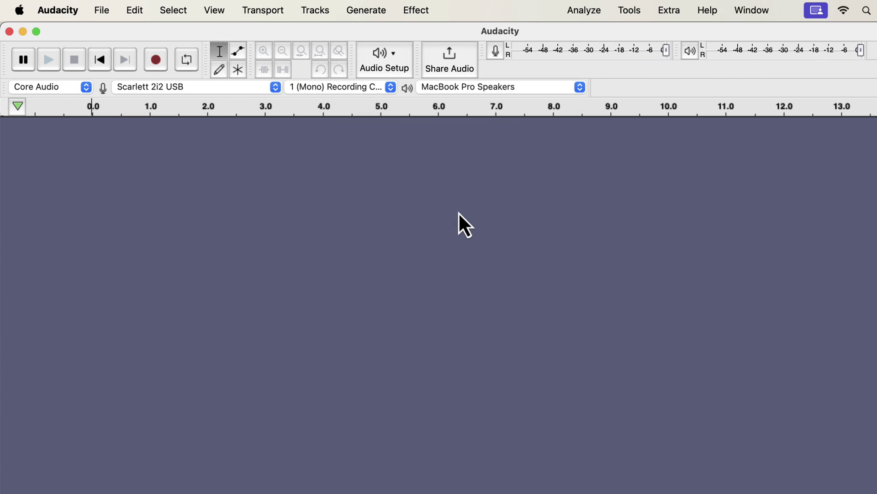
Switch playback to External Headphones and turn audible input monitoring back off
{"action": "left_click", "coordinate": [460, 89]}
{"action": "left_click", "coordinate": [464, 73]}
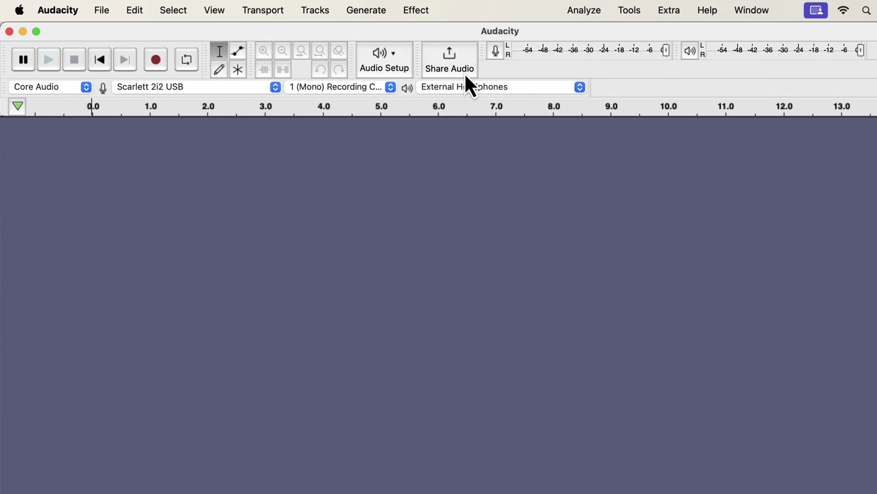
{"action": "left_click", "coordinate": [265, 14]}
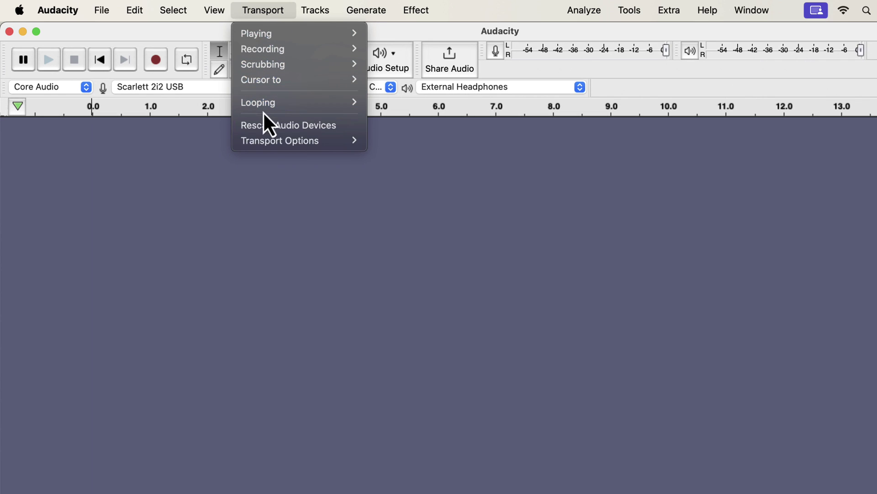
{"action": "mouse_move", "coordinate": [265, 141]}
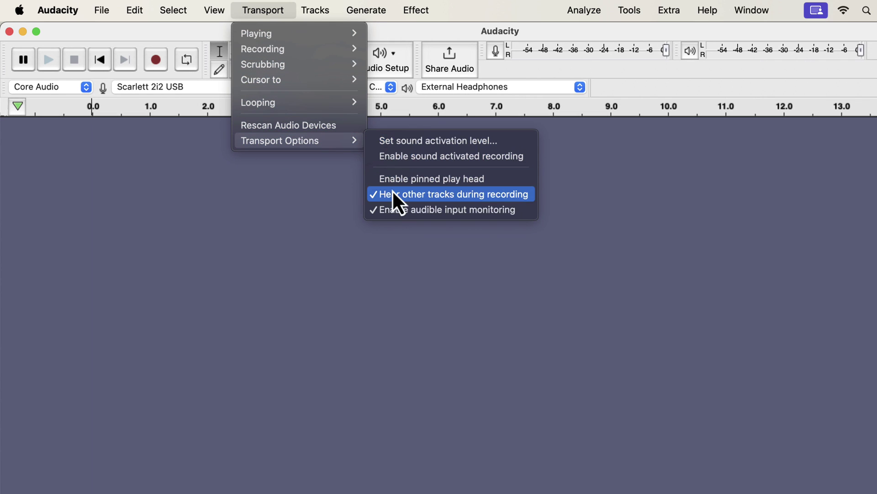
{"action": "left_click", "coordinate": [402, 210]}
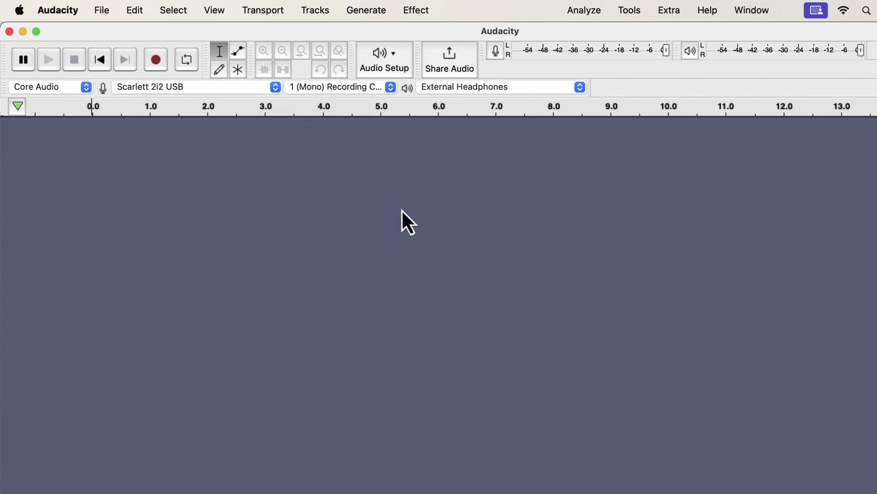
Toggle hearing other tracks during recording in Transport Options
{"action": "left_click", "coordinate": [274, 12]}
{"action": "mouse_move", "coordinate": [281, 136]}
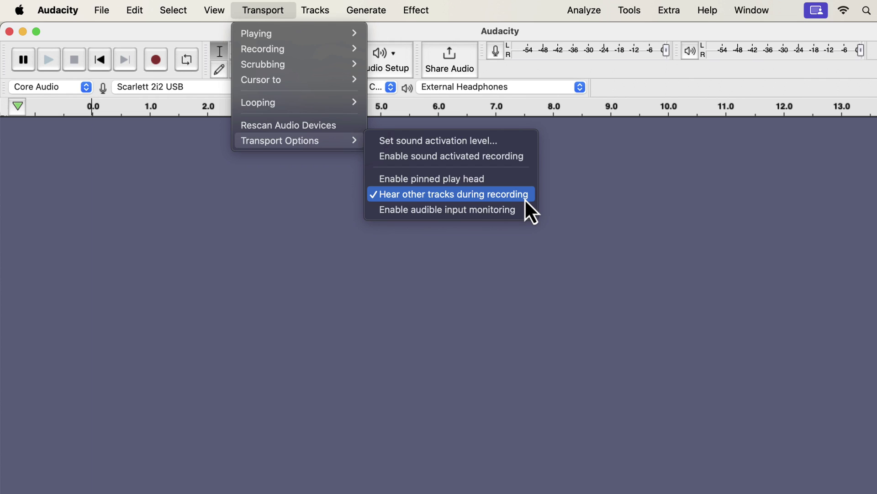
{"action": "left_click", "coordinate": [386, 194]}
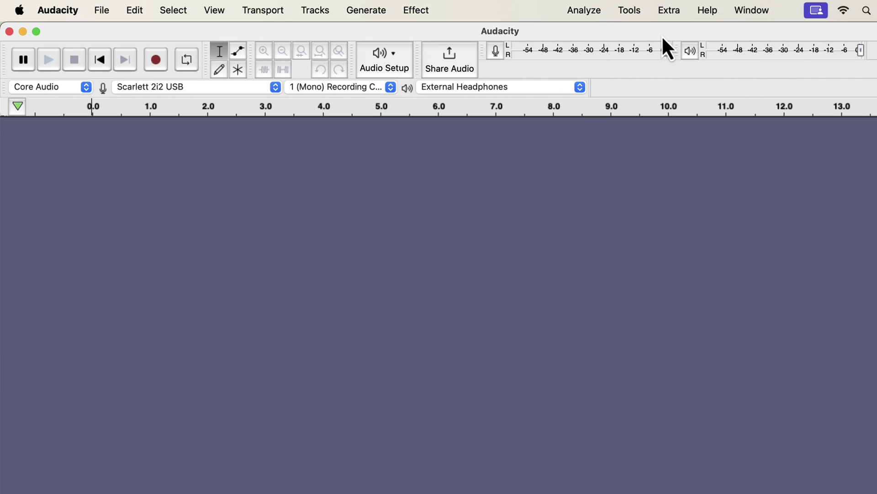
Dock the playback meter under the recording meter and widen both to span -57 to -3 dB
{"action": "left_click_drag", "start_coordinate": [677, 49], "coordinate": [856, 49]}
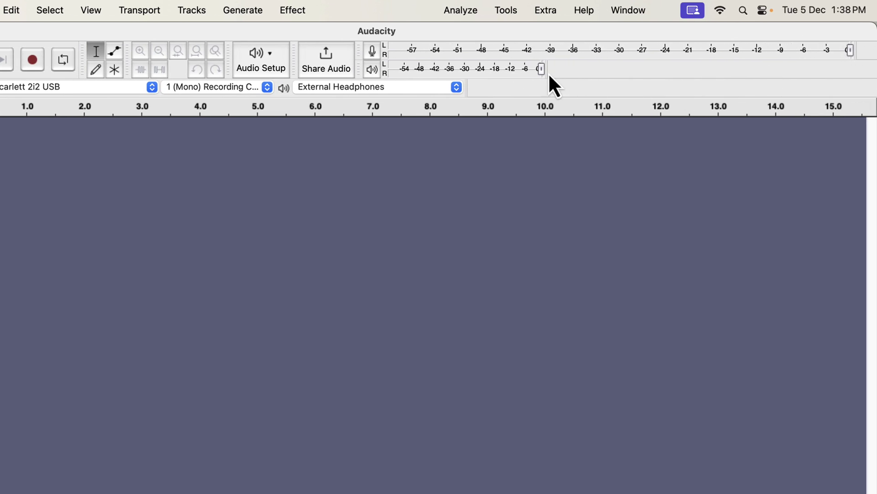
{"action": "left_click_drag", "start_coordinate": [546, 69], "coordinate": [853, 67]}
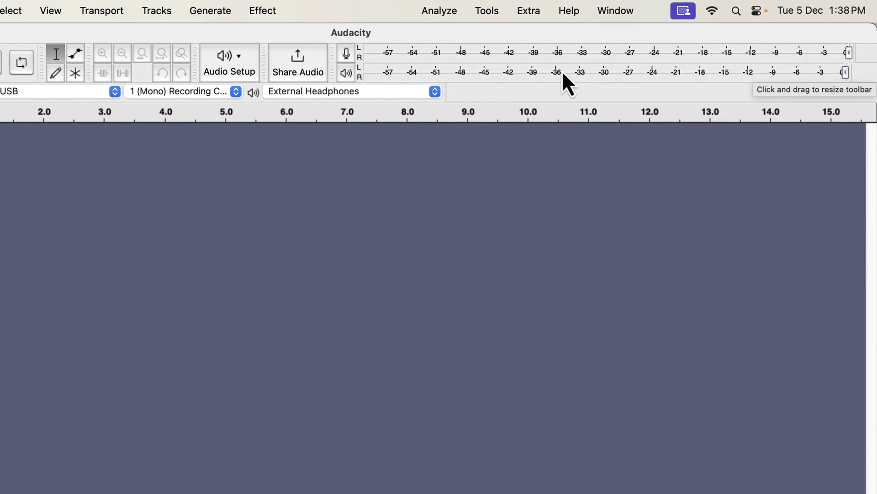
Enable Silent Monitoring from the recording meter's microphone menu to show live input levels
{"action": "left_click", "coordinate": [351, 57]}
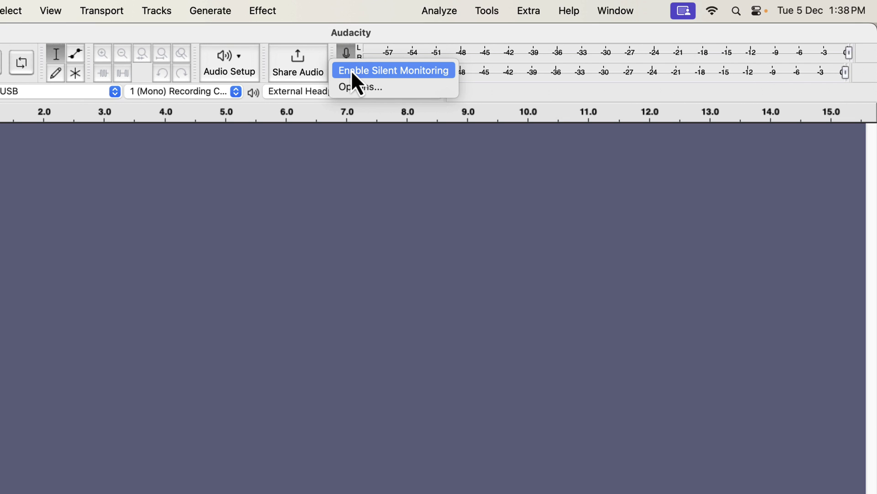
{"action": "left_click", "coordinate": [420, 74]}
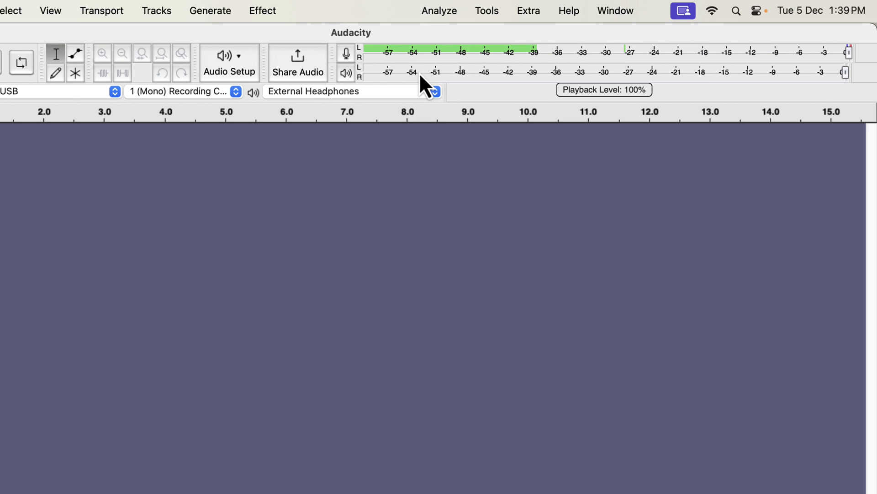
Lower the playback slider, then set the playback level precisely to 88% in its dialog
{"action": "mouse_move", "coordinate": [837, 53]}
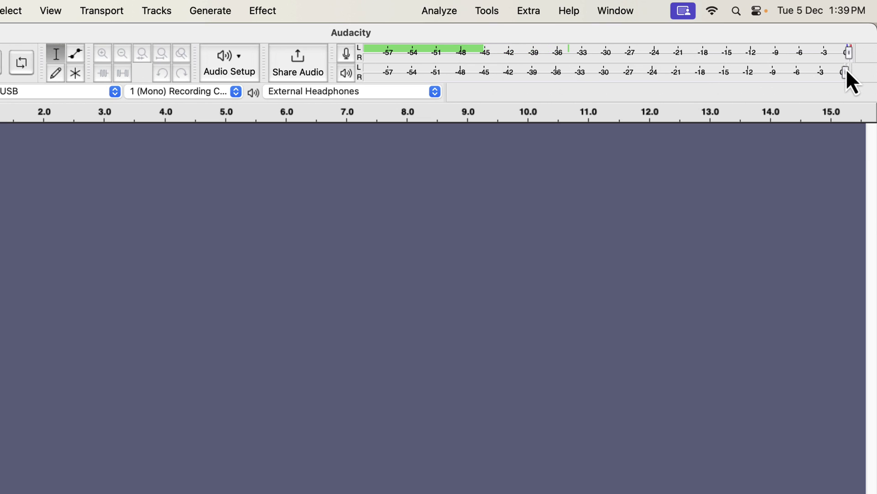
{"action": "left_click_drag", "start_coordinate": [845, 74], "coordinate": [671, 79]}
{"action": "double_click", "coordinate": [671, 79]}
{"action": "left_click_drag", "start_coordinate": [702, 139], "coordinate": [876, 135]}
{"action": "left_click", "coordinate": [820, 161]}
Disable silent monitoring on the recording meter and start recording voice into a new mono track
{"action": "left_click", "coordinate": [346, 53]}
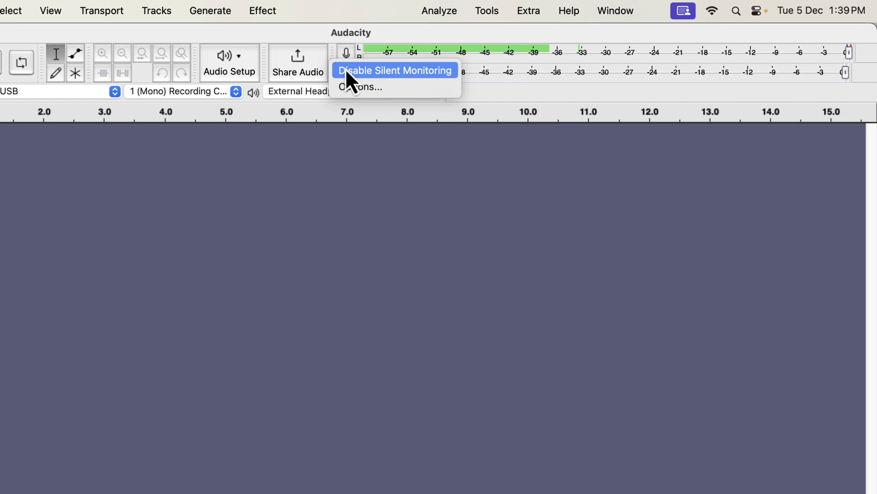
{"action": "left_click", "coordinate": [377, 69]}
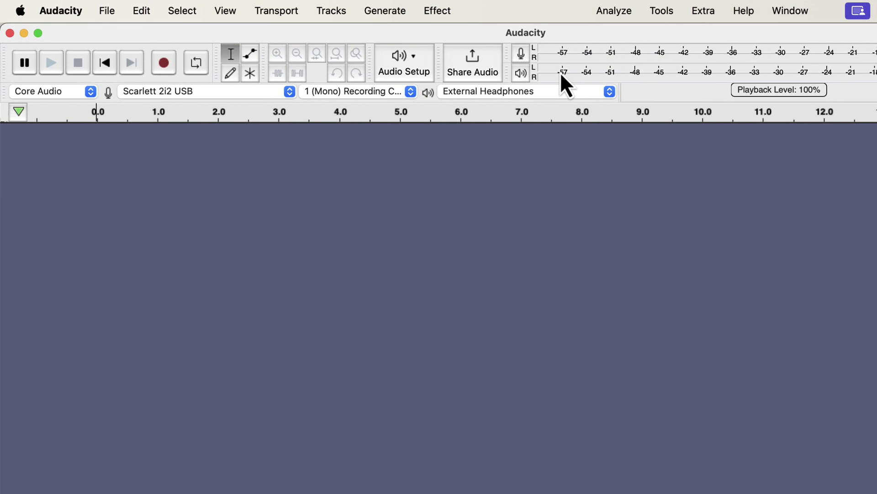
{"action": "left_click", "coordinate": [167, 70]}
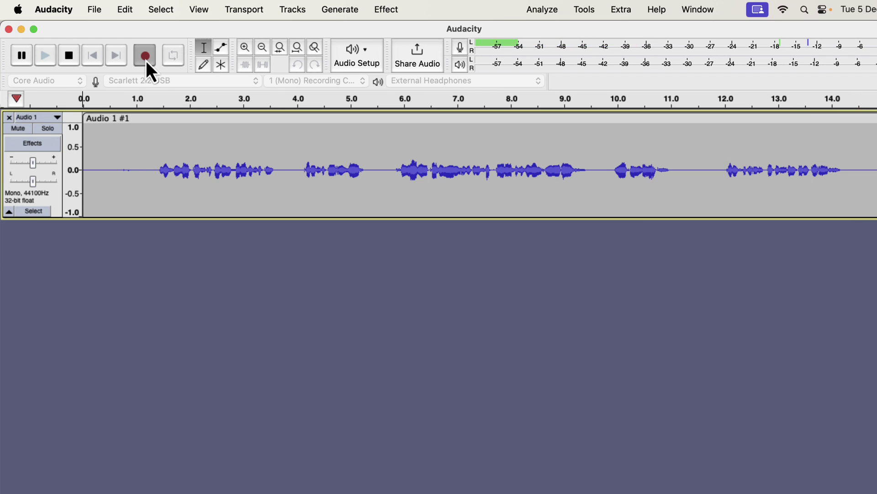
Stop recording, return to the track start, and save the project as 'Audacity record 3.4.2'
{"action": "left_click", "coordinate": [68, 53]}
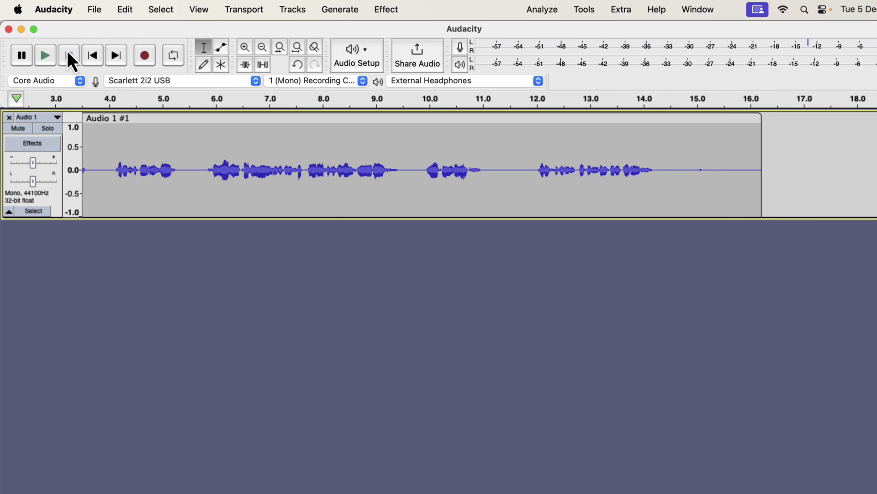
{"action": "key", "text": "Home"}
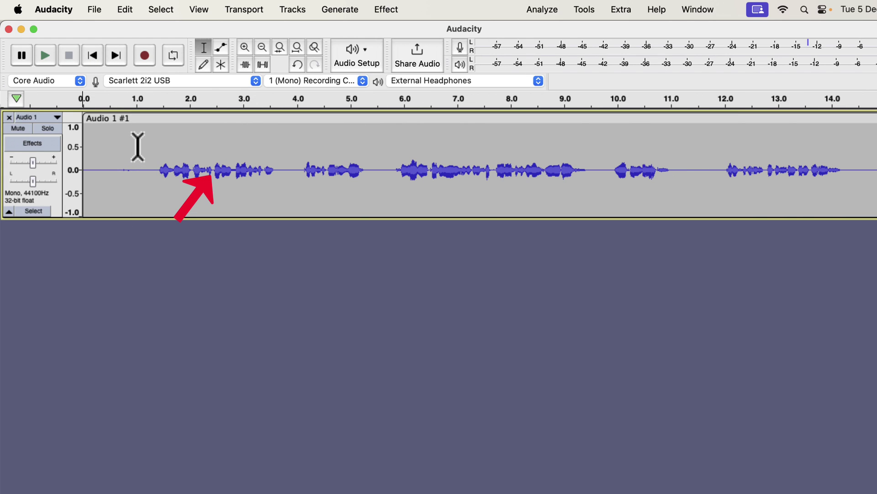
{"action": "left_click", "coordinate": [94, 9]}
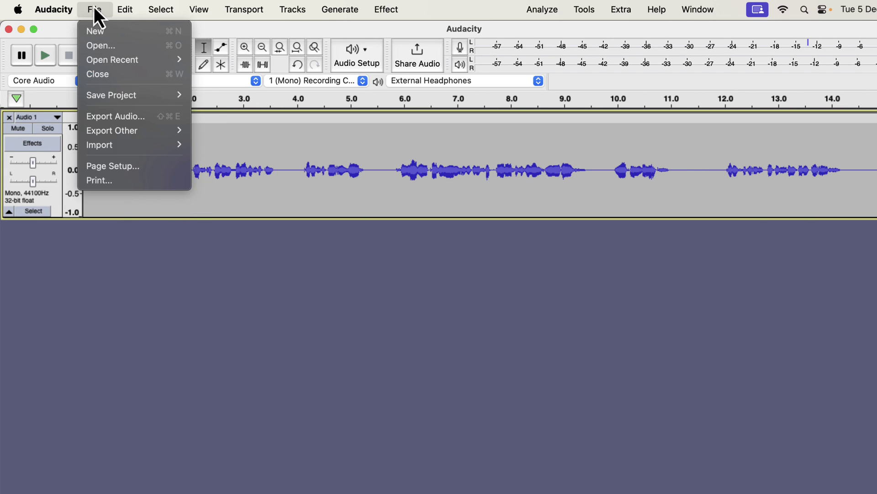
{"action": "mouse_move", "coordinate": [98, 94]}
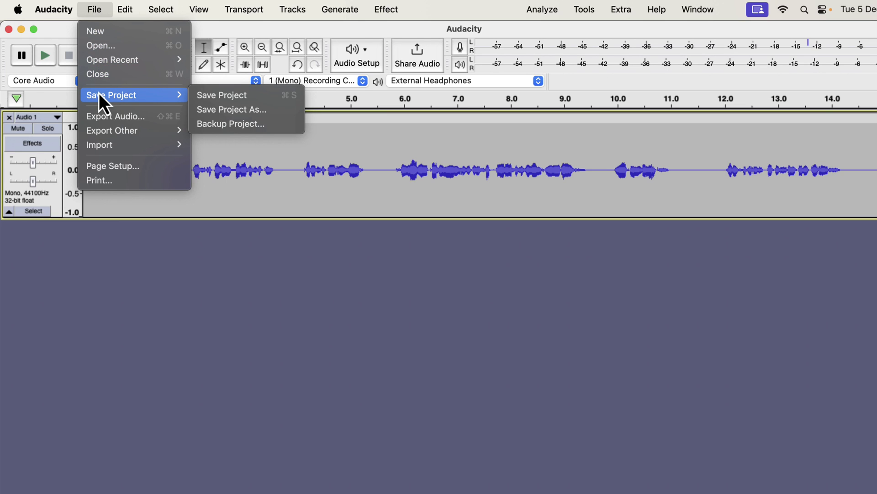
{"action": "left_click", "coordinate": [249, 94]}
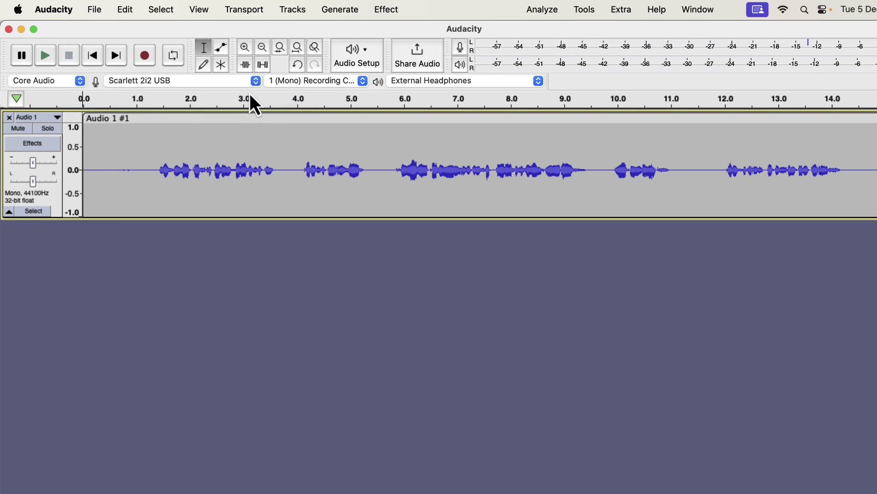
{"action": "type", "text": "Audaci"}
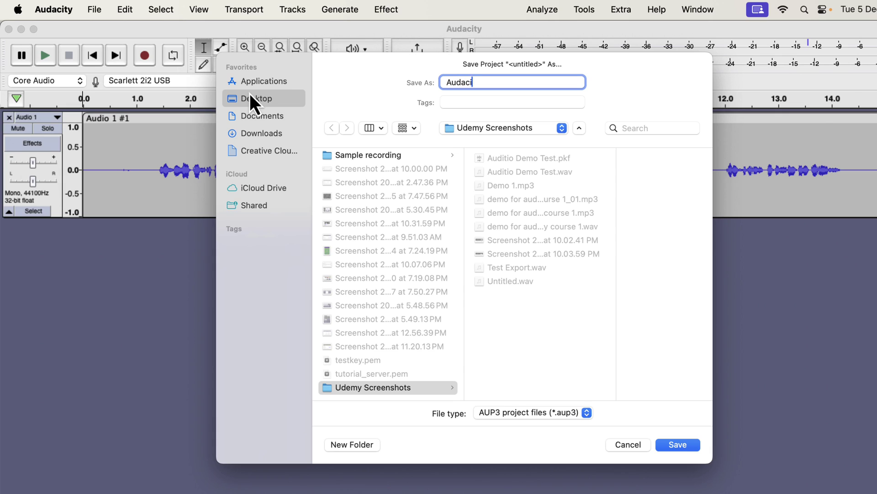
{"action": "type", "text": "ty record 3.4.2"}
{"action": "key", "text": "Return"}
{"action": "key", "text": "super+Tab"}
{"action": "key", "text": "super+Tab"}
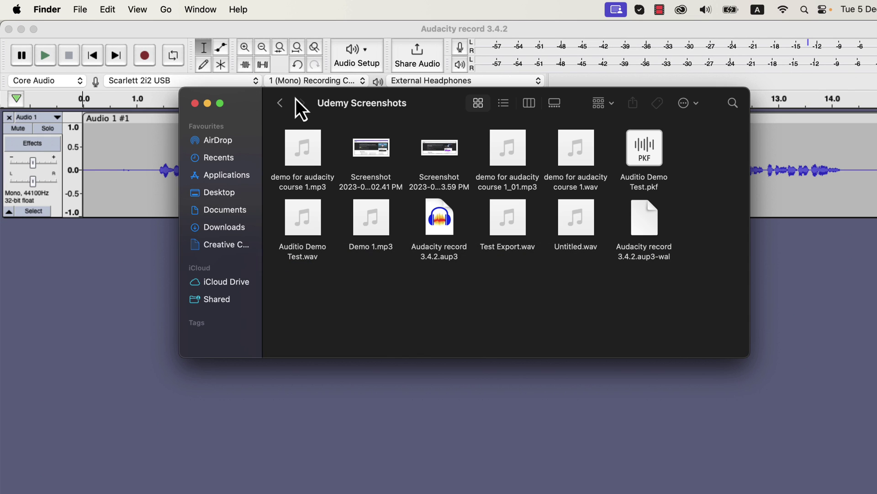
Close Audacity and reopen the saved 'Audacity record 3.4.2.aup3' project from Finder
{"action": "left_click", "coordinate": [452, 259]}
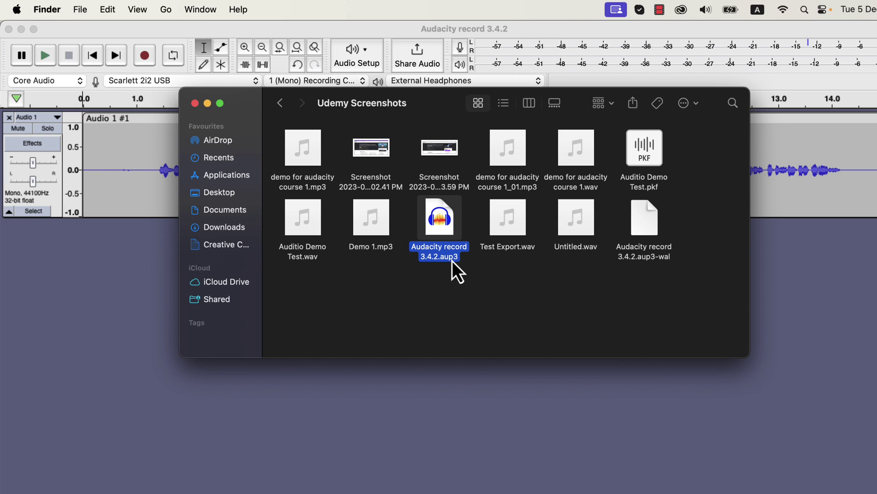
{"action": "left_click", "coordinate": [8, 28]}
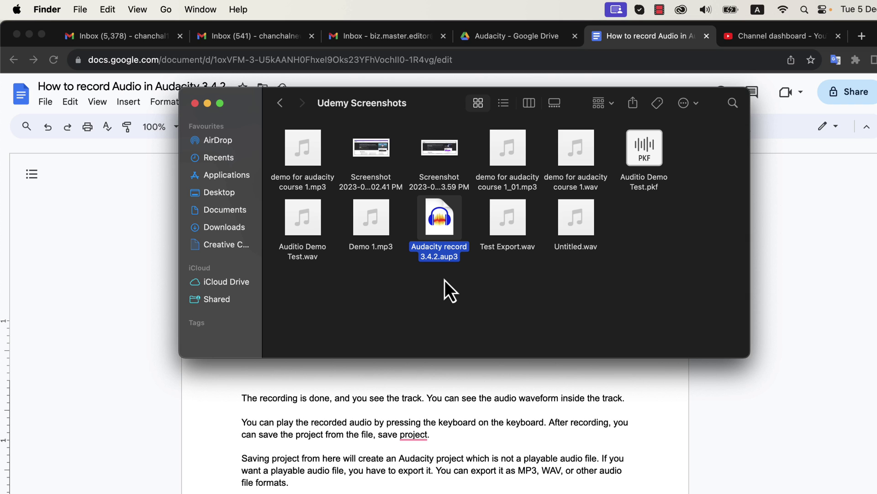
{"action": "double_click", "coordinate": [435, 251]}
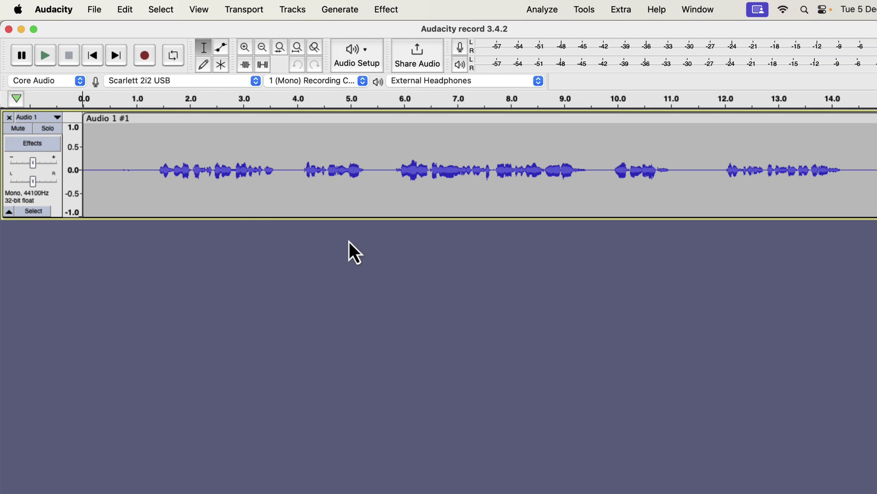
{"action": "left_click", "coordinate": [99, 160]}
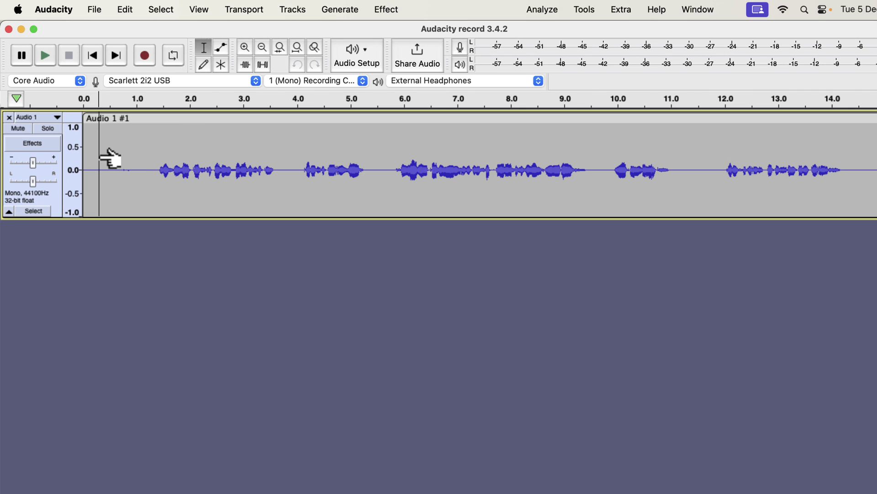
Play the unprocessed recording from near the start and stop it around 11.6 seconds
{"action": "left_click", "coordinate": [44, 59]}
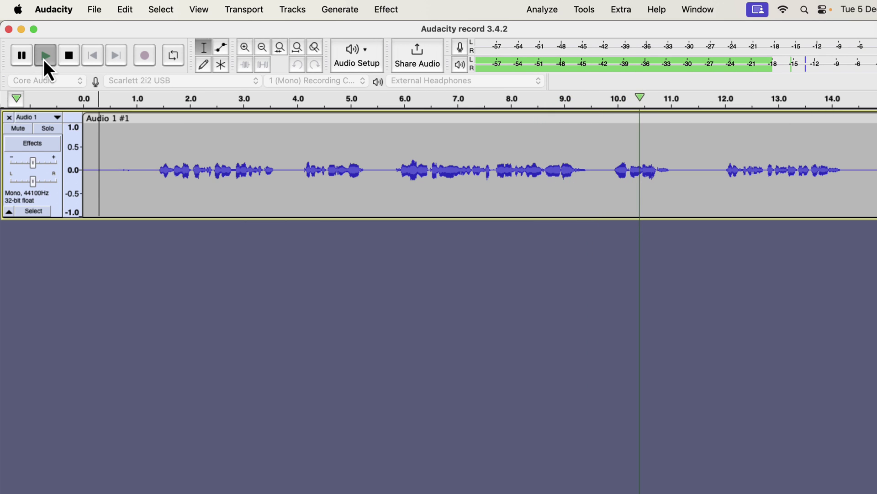
{"action": "left_click", "coordinate": [44, 60]}
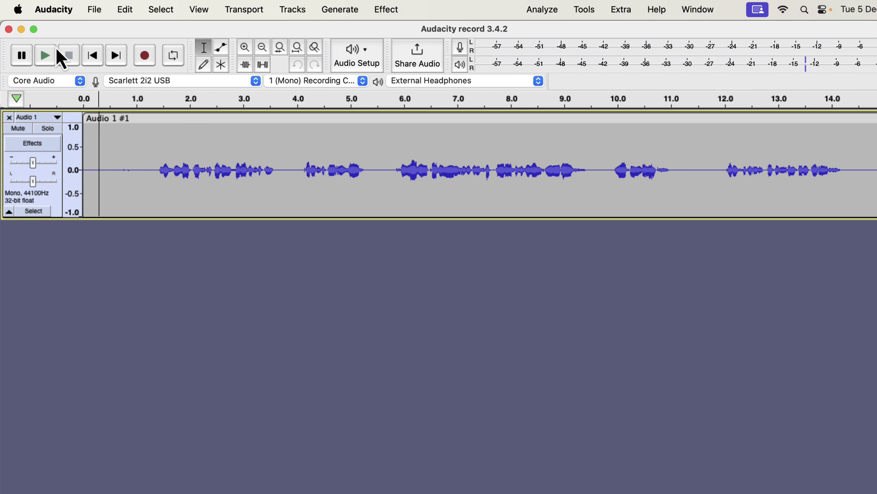
{"action": "left_click", "coordinate": [95, 10]}
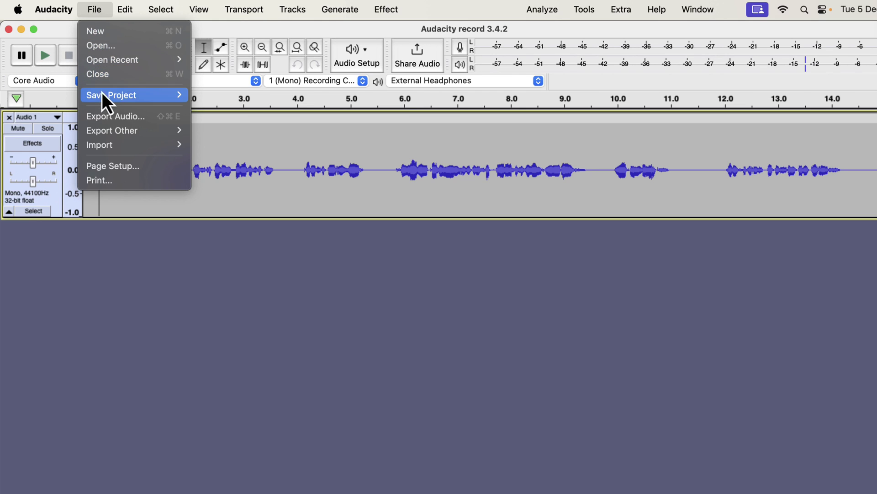
{"action": "left_click", "coordinate": [158, 119]}
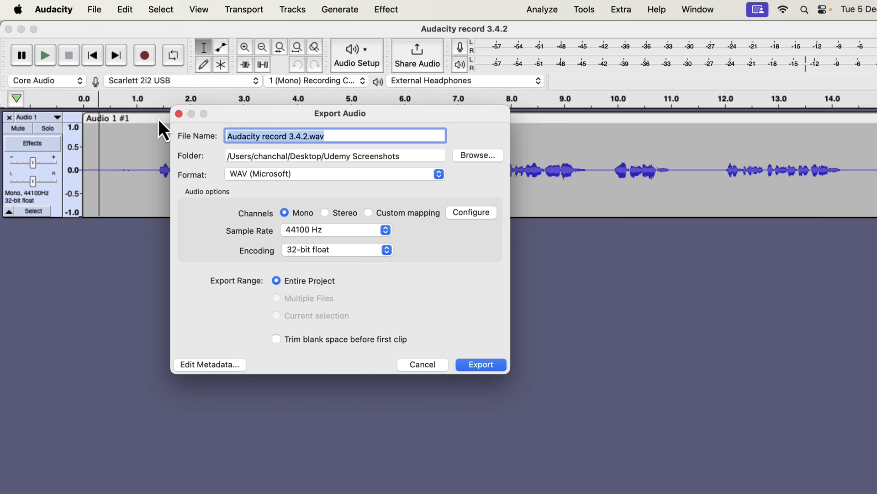
{"action": "left_click", "coordinate": [179, 114]}
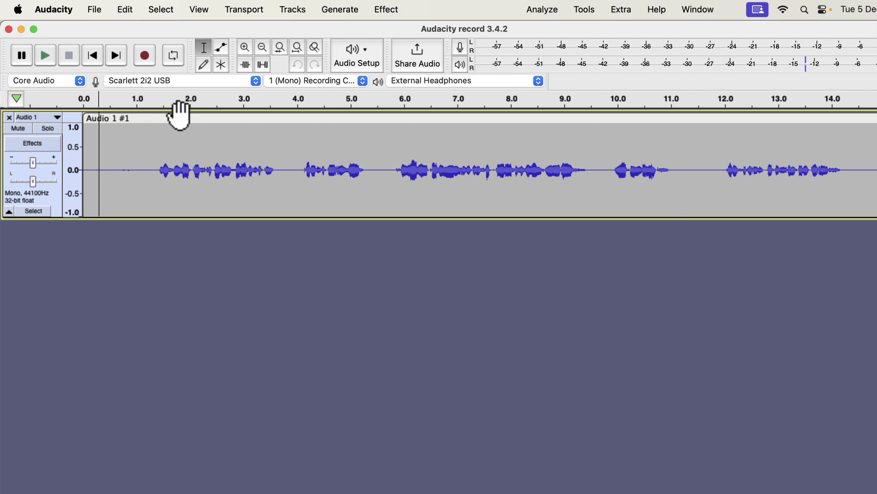
Select the whole clip, apply Clear Vocal Improve Macro, and play back the louder result
{"action": "double_click", "coordinate": [203, 160]}
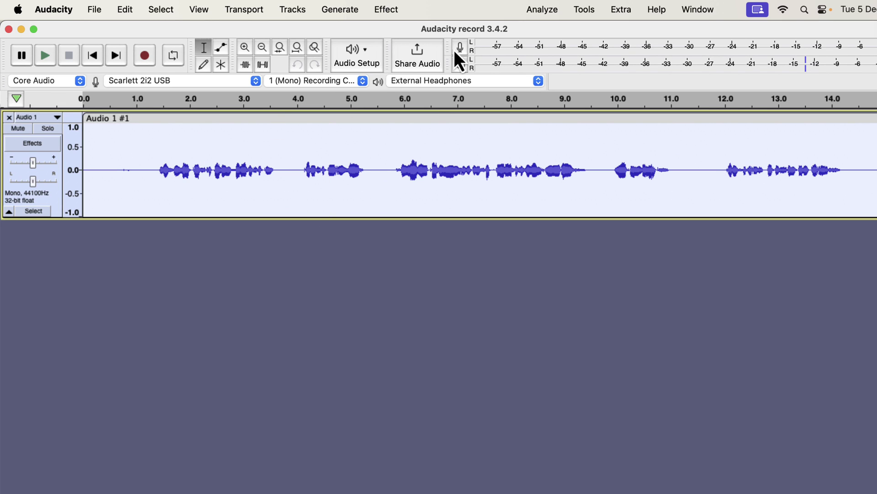
{"action": "left_click", "coordinate": [588, 15]}
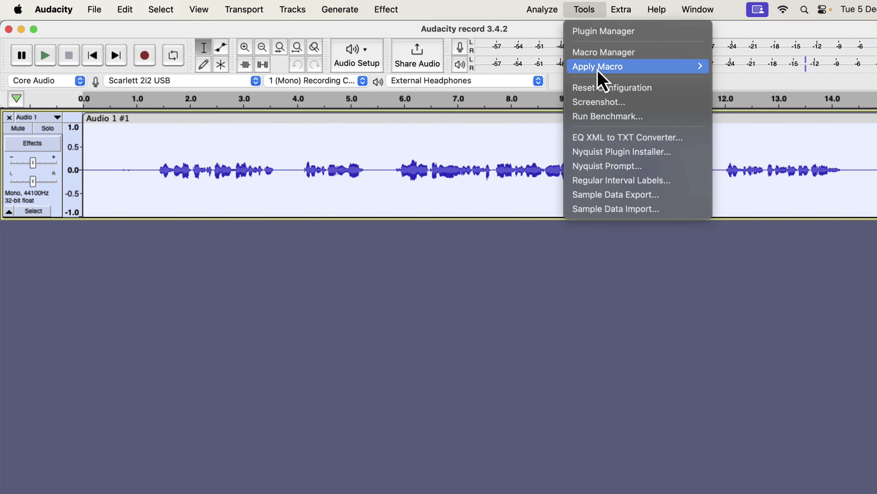
{"action": "mouse_move", "coordinate": [596, 71]}
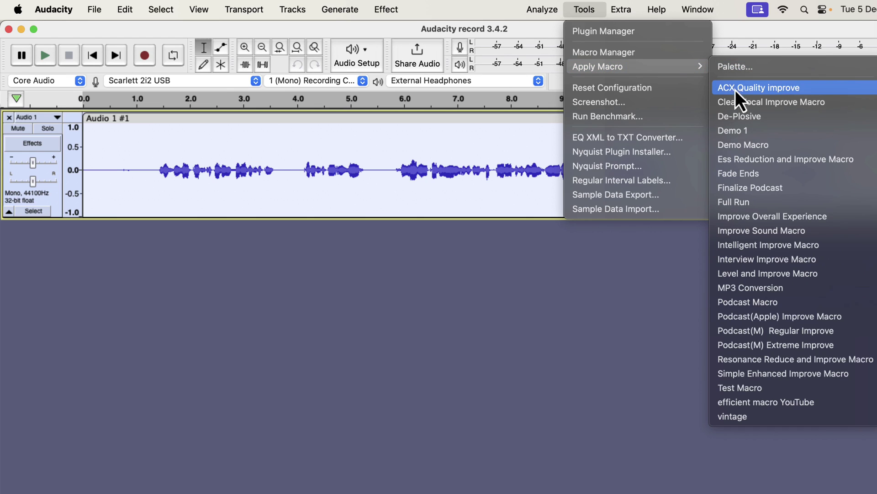
{"action": "left_click", "coordinate": [830, 102]}
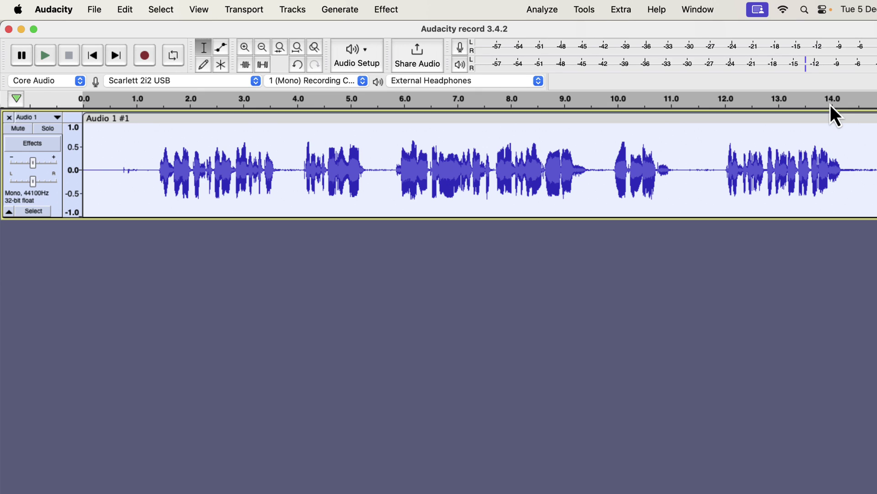
{"action": "key", "text": "space"}
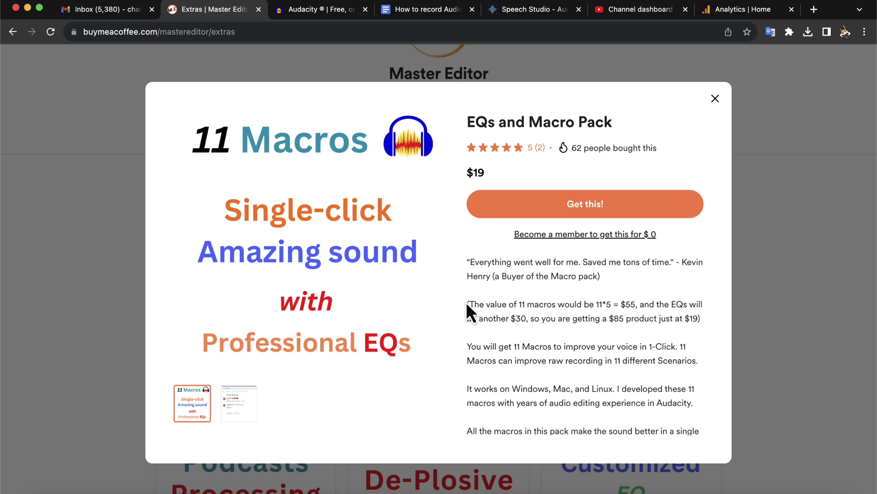
{"action": "scroll", "coordinate": [467, 304], "scroll_direction": "down", "scroll_amount": 5}
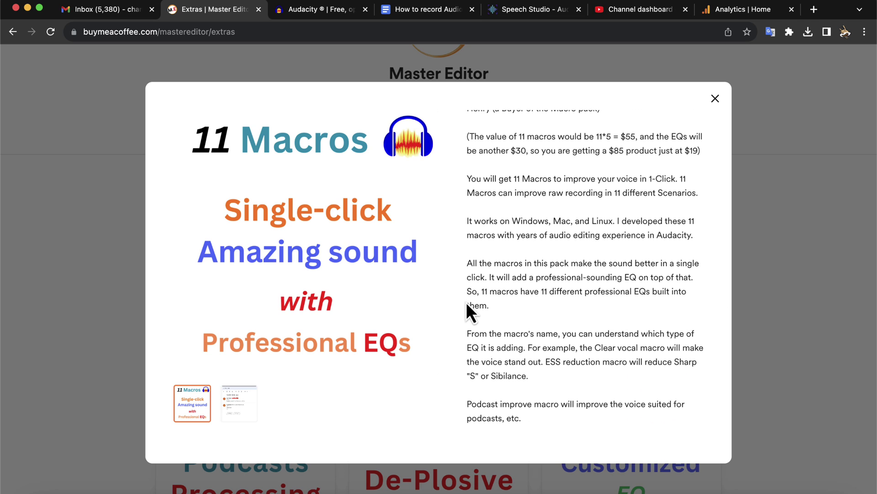
{"action": "scroll", "coordinate": [466, 303], "scroll_direction": "down", "scroll_amount": 5}
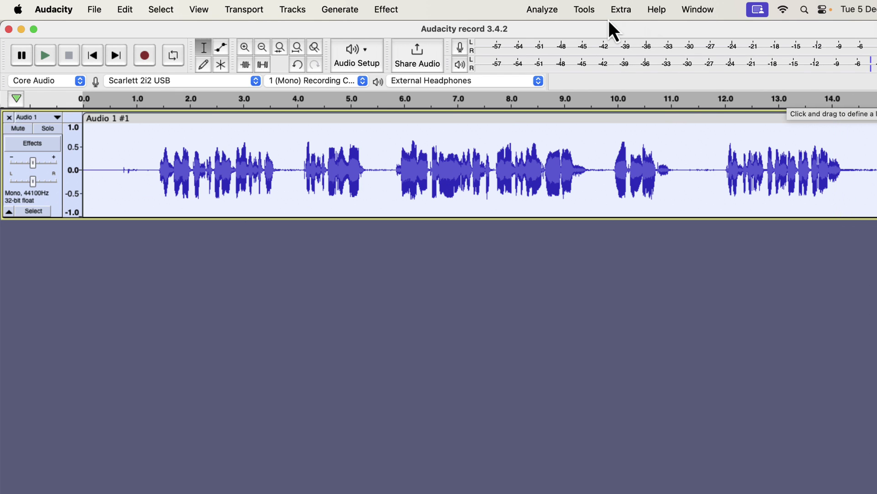
In the Macro Manager, import a macro .txt file from Macros and EQs > Macros
{"action": "left_click", "coordinate": [585, 9]}
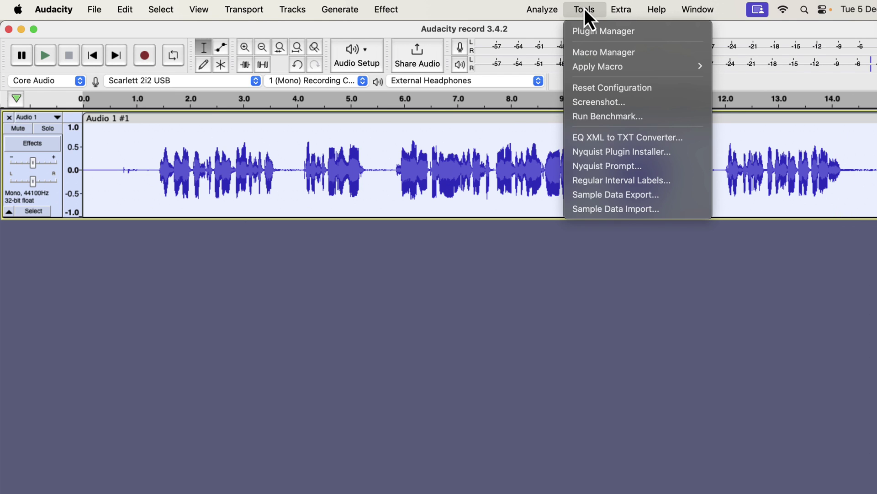
{"action": "left_click", "coordinate": [588, 54]}
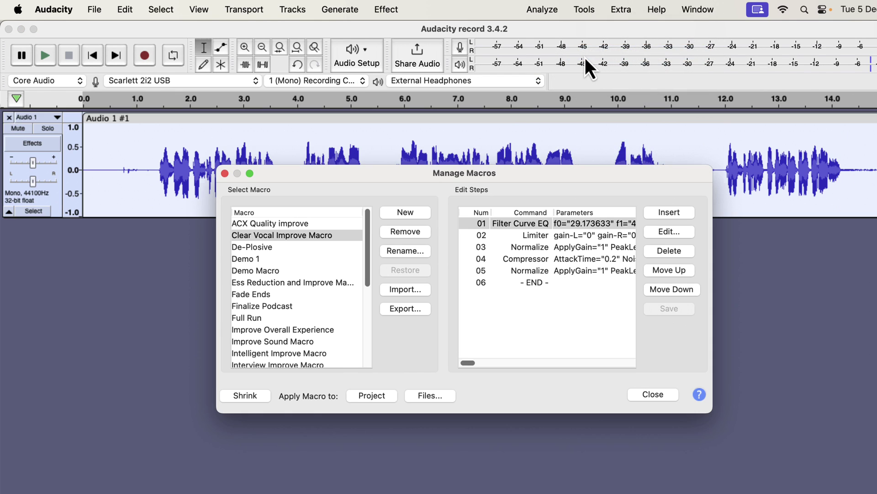
{"action": "left_click", "coordinate": [394, 292]}
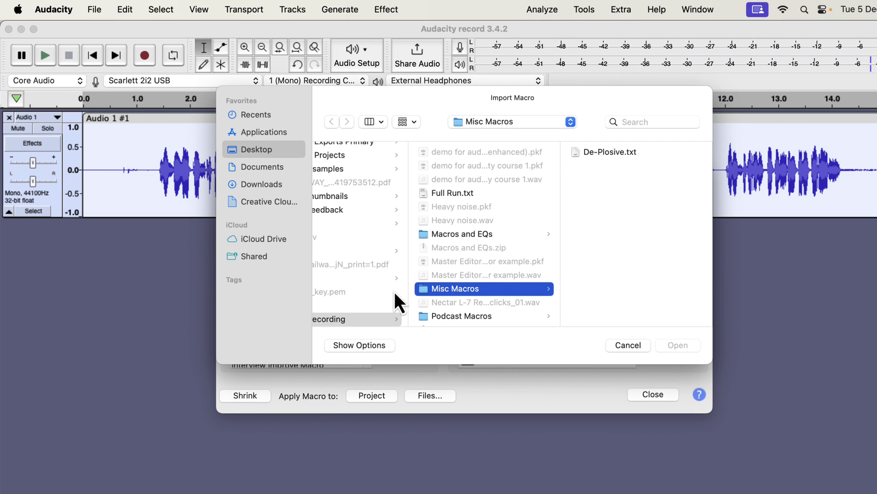
{"action": "left_click", "coordinate": [483, 236]}
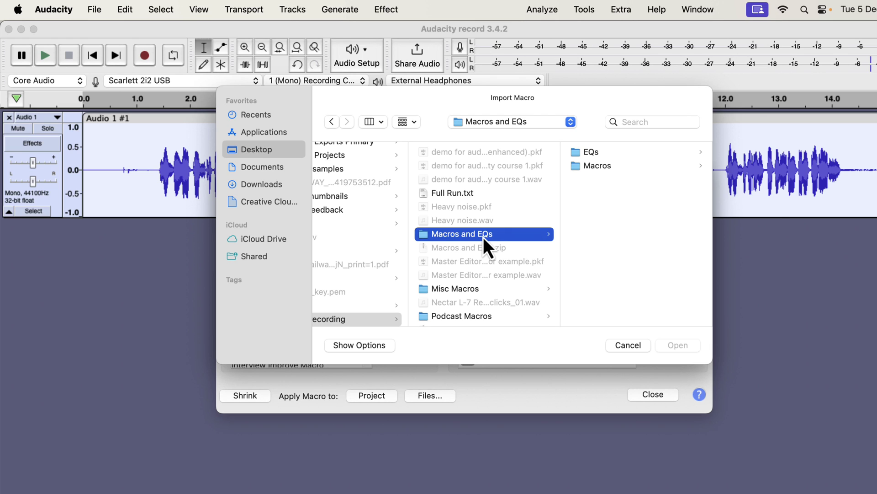
{"action": "left_click", "coordinate": [628, 168]}
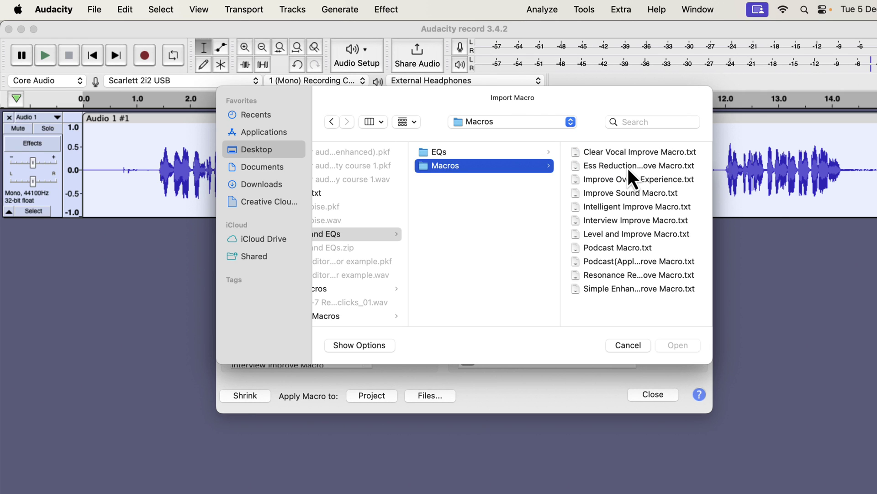
{"action": "left_click", "coordinate": [618, 151]}
{"action": "left_click", "coordinate": [518, 169]}
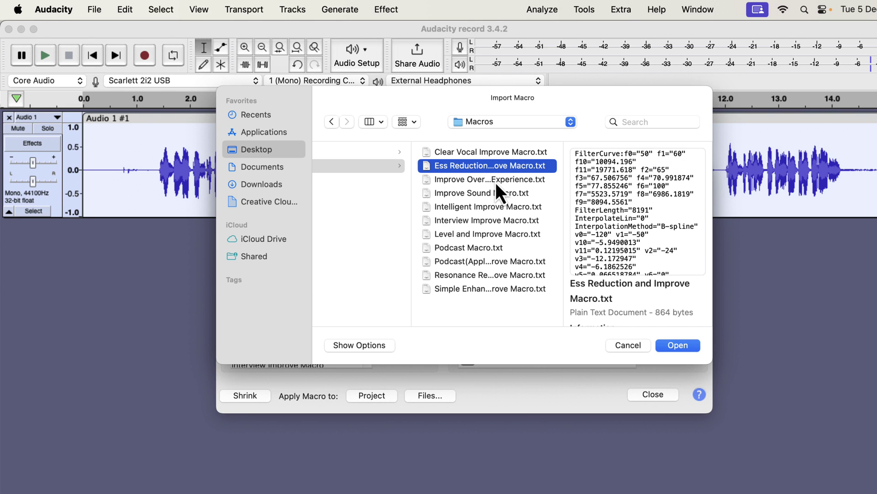
{"action": "left_click", "coordinate": [494, 183]}
{"action": "left_click", "coordinate": [492, 191]}
{"action": "left_click", "coordinate": [487, 208]}
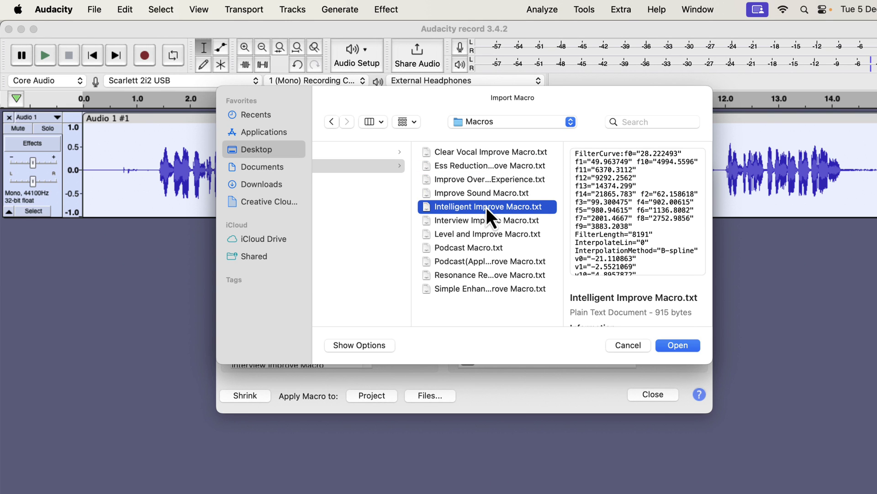
{"action": "left_click", "coordinate": [677, 345]}
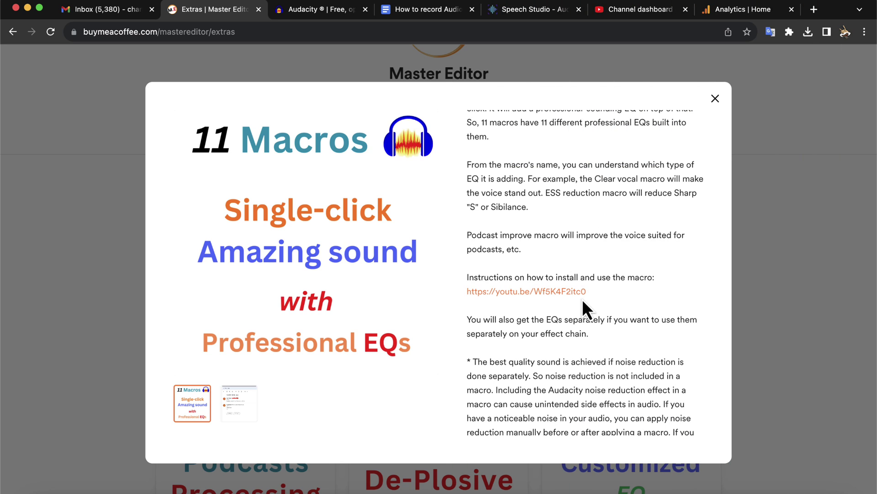
Close the macro pack popup and open the Audacity Course for Beginners offer in the shop
{"action": "left_click", "coordinate": [716, 98]}
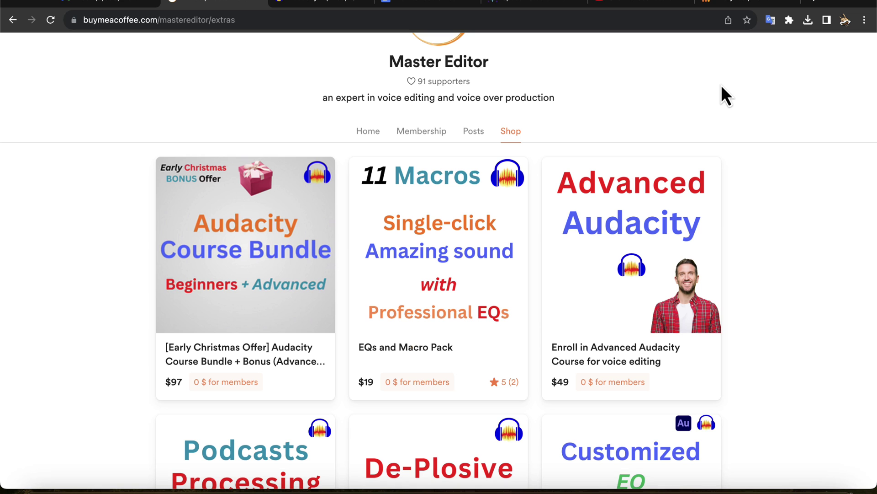
{"action": "scroll", "coordinate": [620, 199], "scroll_direction": "down", "scroll_amount": 4}
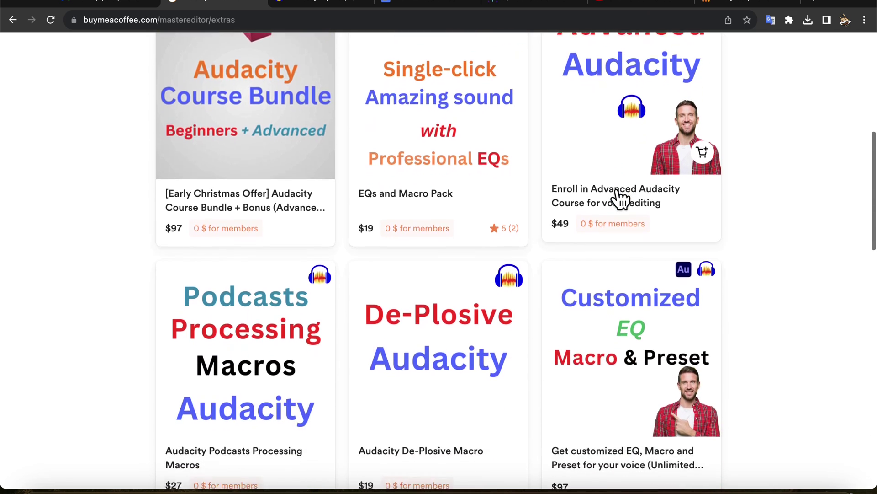
{"action": "scroll", "coordinate": [620, 199], "scroll_direction": "down", "scroll_amount": 6}
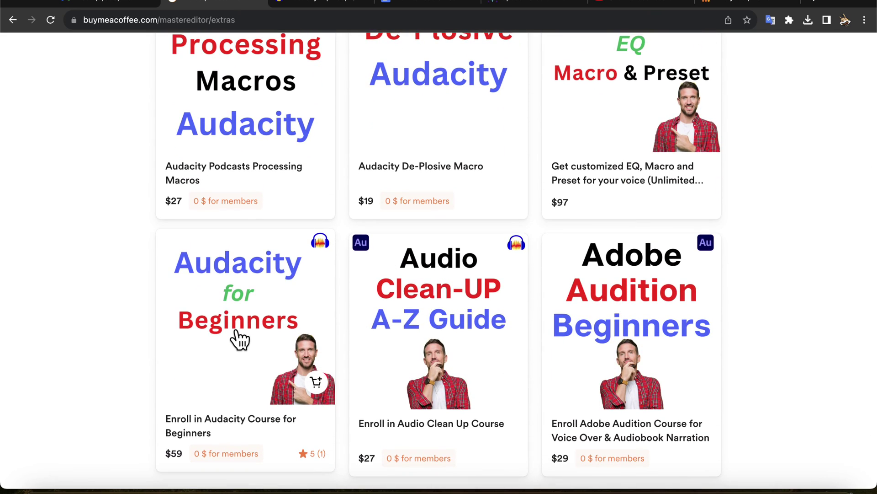
{"action": "left_click", "coordinate": [238, 339]}
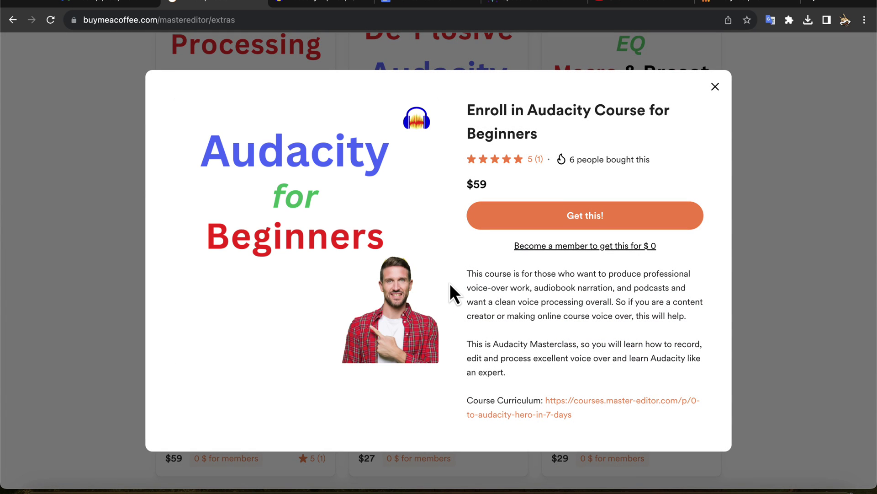
{"action": "scroll", "coordinate": [449, 283], "scroll_direction": "down", "scroll_amount": 3}
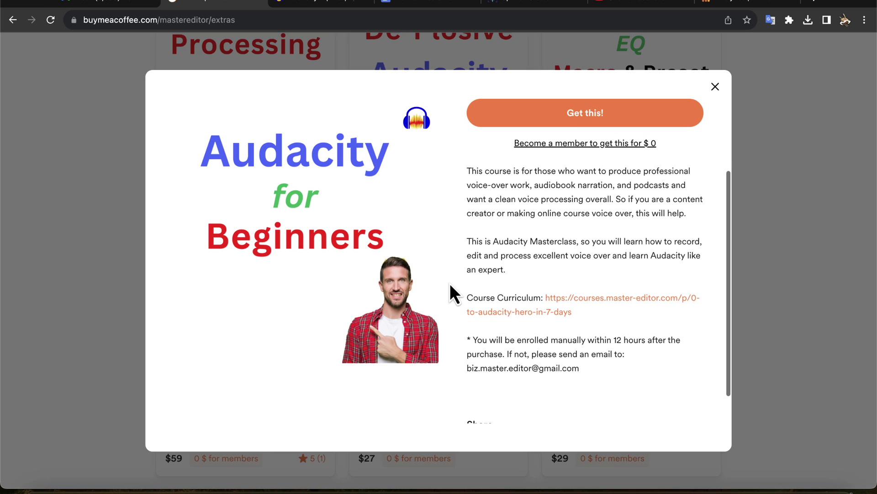